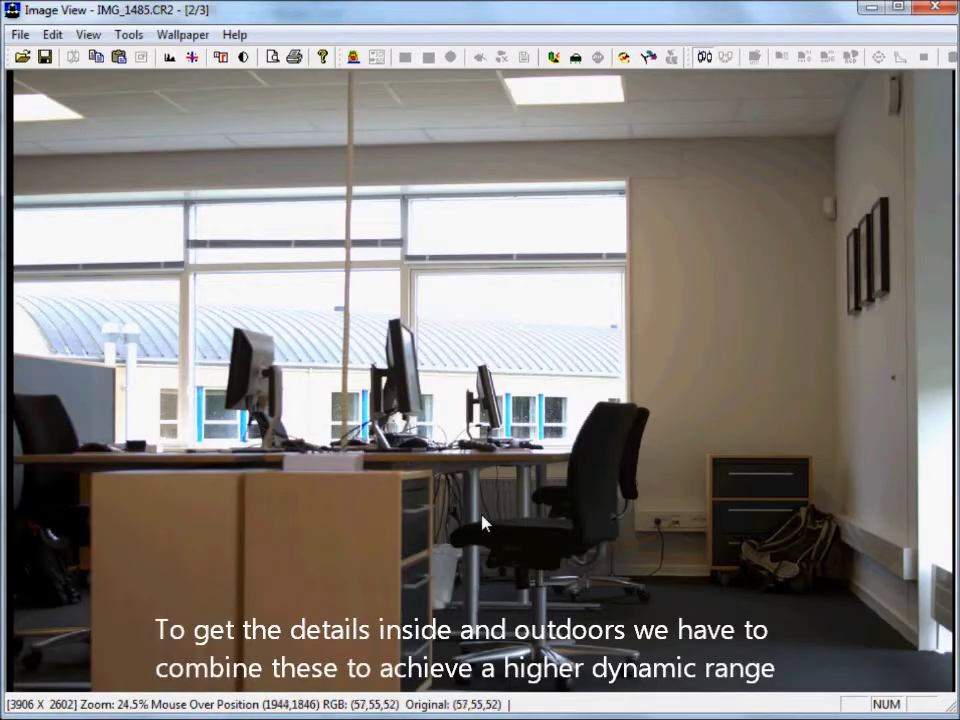
# - Open Preferences with Ctrl+P to reach the RAW development settings for the bracketed shots
pyautogui.hotkey('ctrl', 'p')
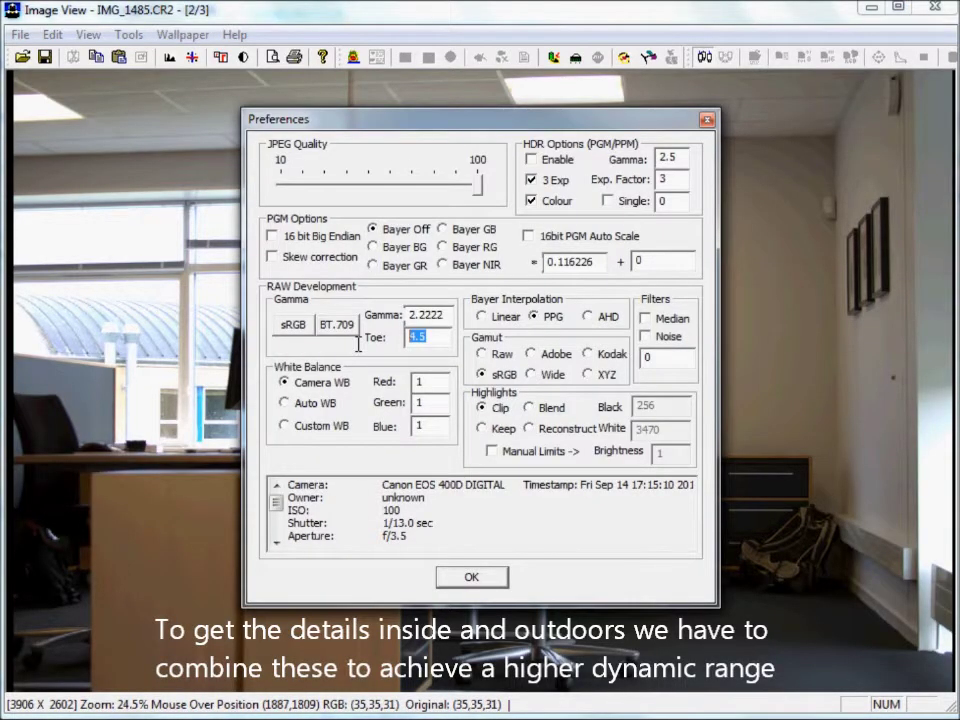
# - Set the RAW development toe and gamma both to 1 and apply
pyautogui.write('1')
pyautogui.hotkey('shift', 'Tab')
pyautogui.write('1')
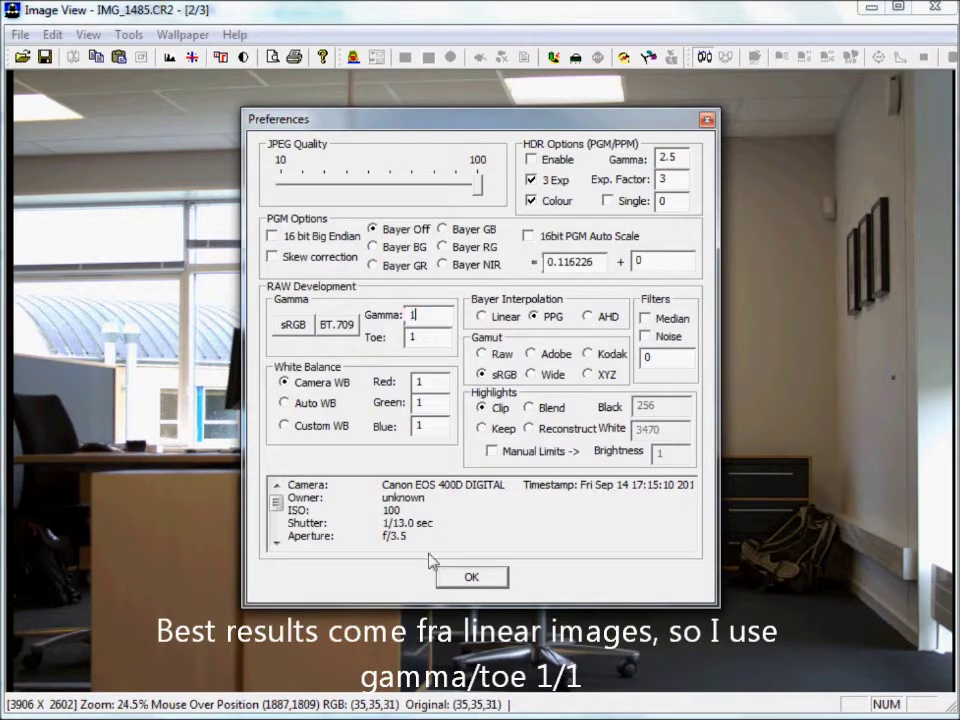
pyautogui.click(458, 571)
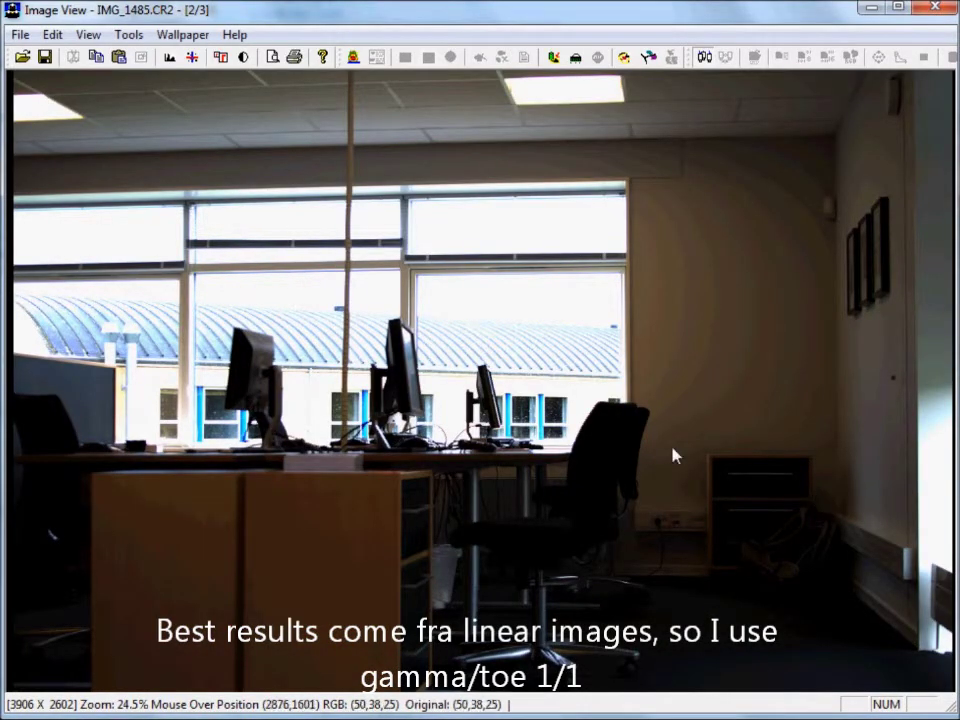
# - Redevelop the raw image with highlights set to Keep instead of Clip
pyautogui.hotkey('ctrl', 'p')
pyautogui.click(481, 428)
pyautogui.click(485, 578)
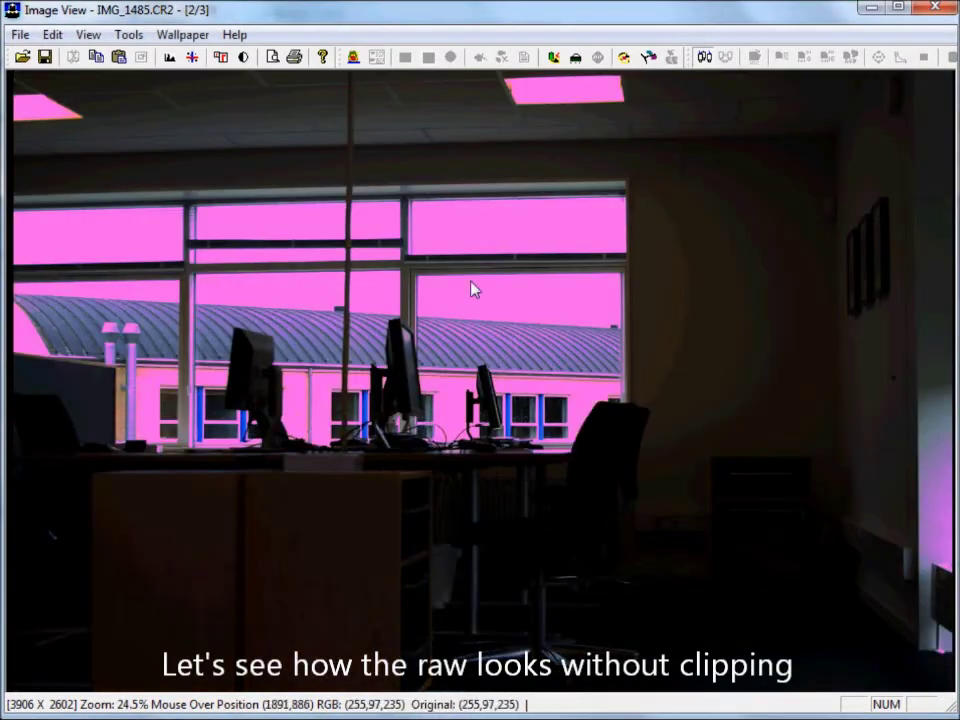
# - Switch RAW highlights back to Clip and redevelop
pyautogui.hotkey('ctrl', 'p')
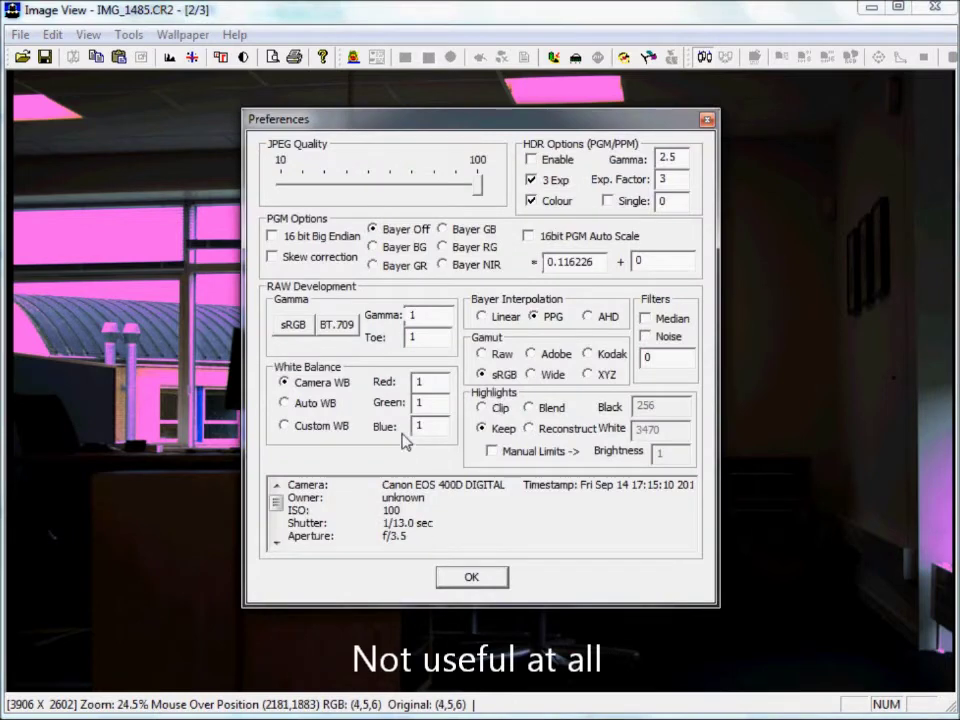
pyautogui.click(481, 407)
pyautogui.click(470, 582)
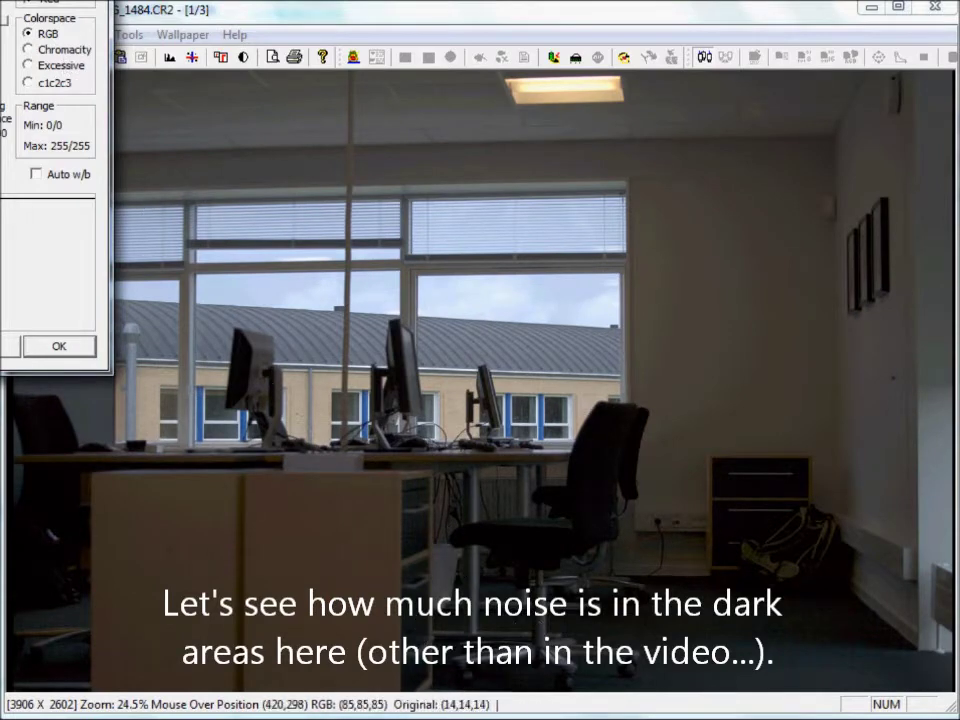
# - Raise display gamma to inspect shadow noise, then reset it to 1.00 and close Image Control
pyautogui.moveTo(272, 47); pyautogui.dragTo(278, 47)
pyautogui.moveTo(76, 101)
pyautogui.mouseDown()
pyautogui.moveTo(86, 127)
pyautogui.moveTo(81, 76)
pyautogui.mouseUp()
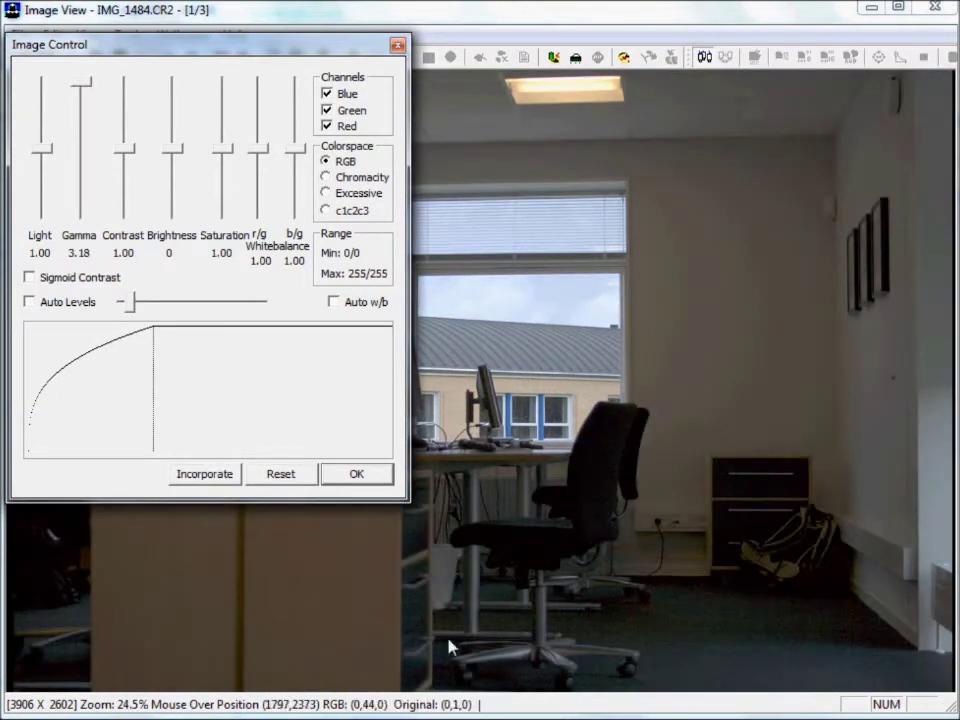
pyautogui.click(281, 476)
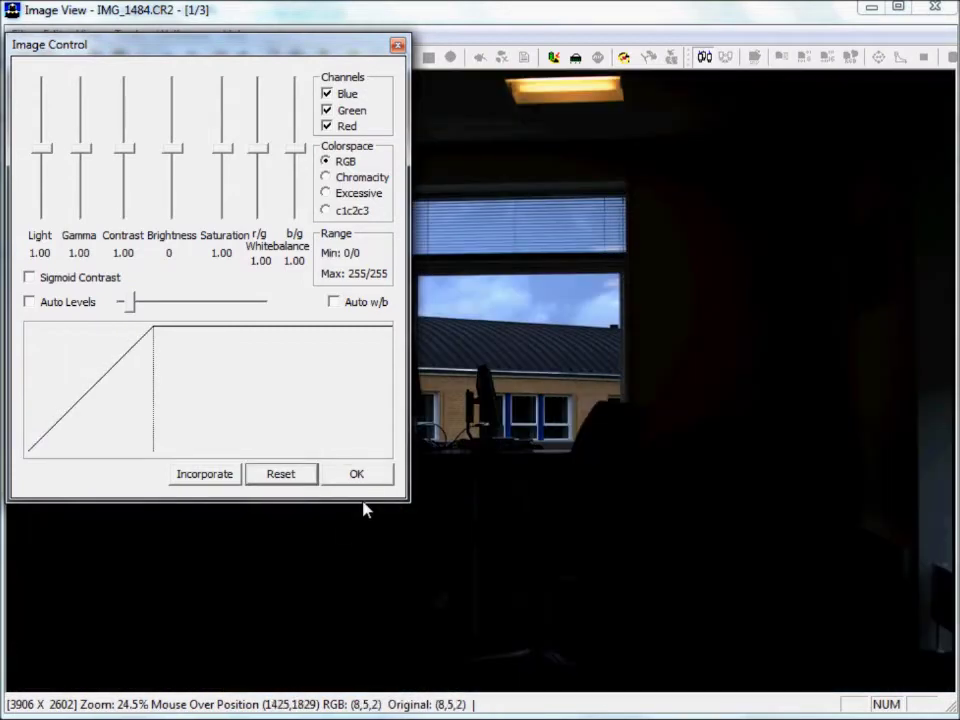
pyautogui.click(360, 475)
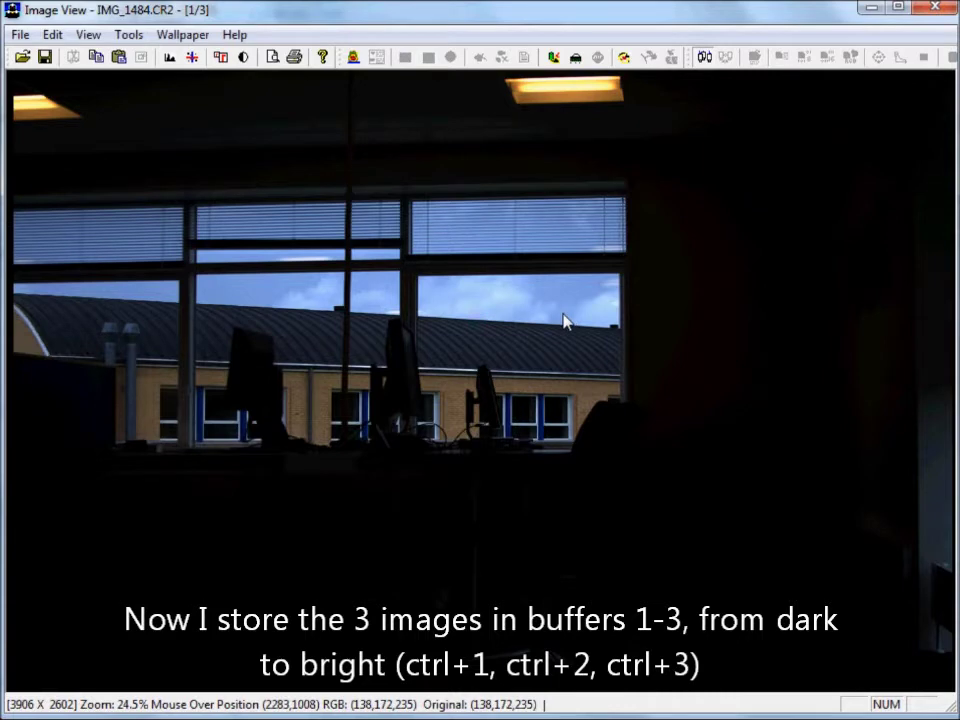
# - Store the three bracketed exposures in buffers 1–3, compare them, and open Preferences
pyautogui.hotkey('ctrl', '1')
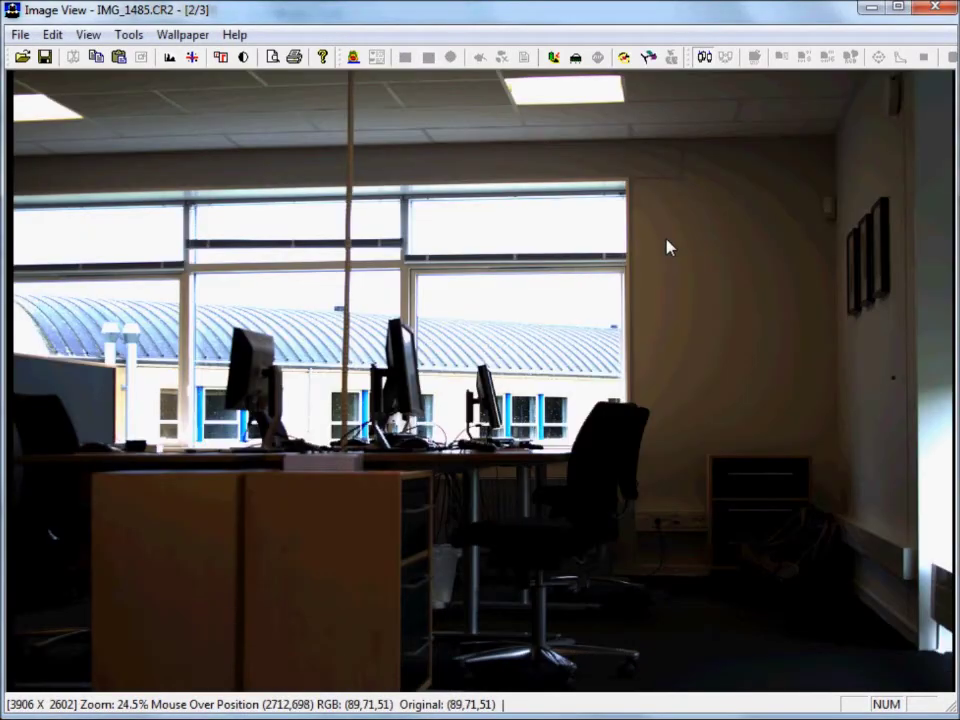
pyautogui.press('space')
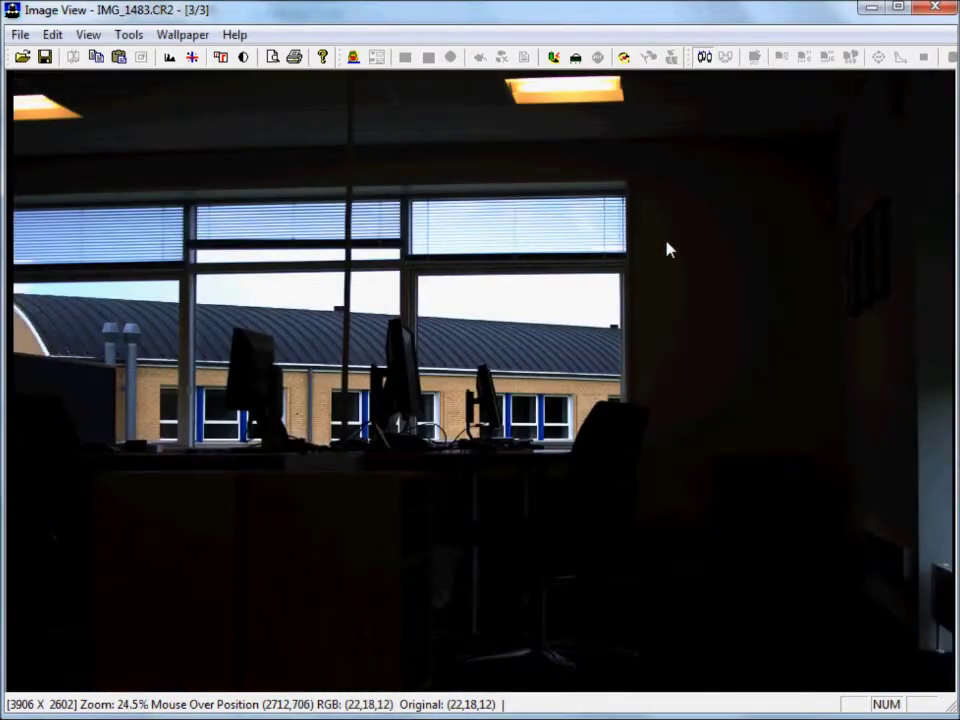
pyautogui.press('2')
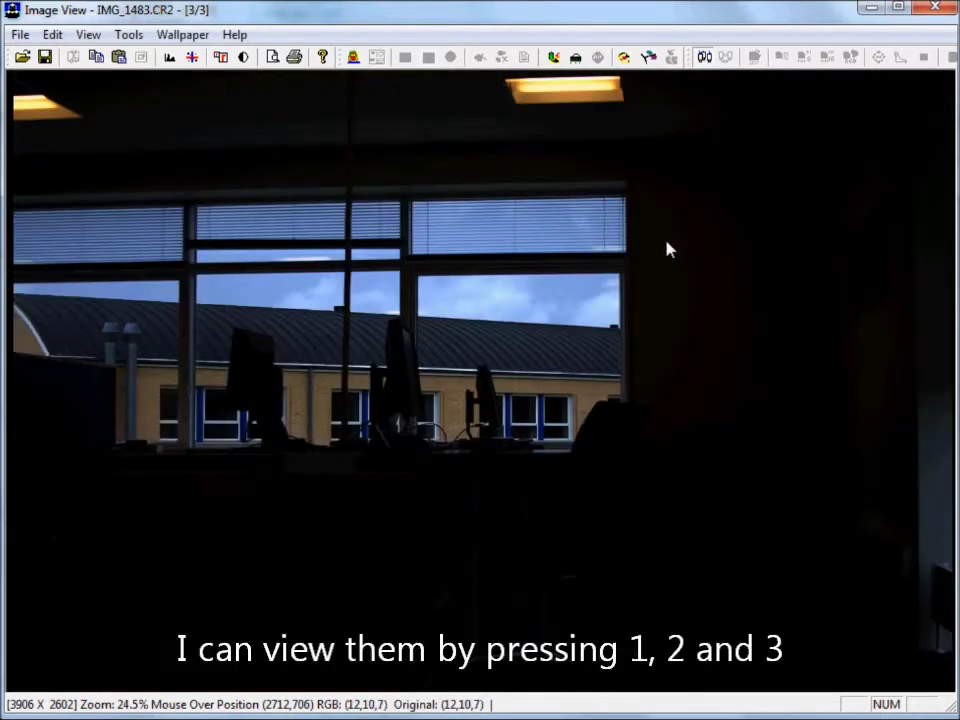
pyautogui.press('3')
pyautogui.press('1')
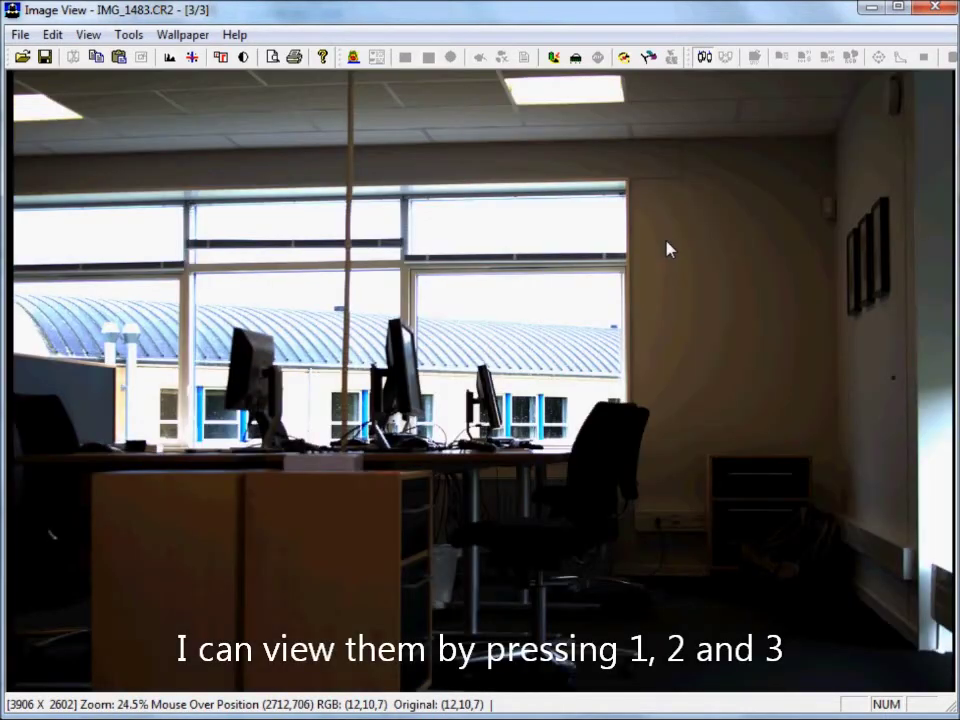
pyautogui.press('3')
pyautogui.press('2')
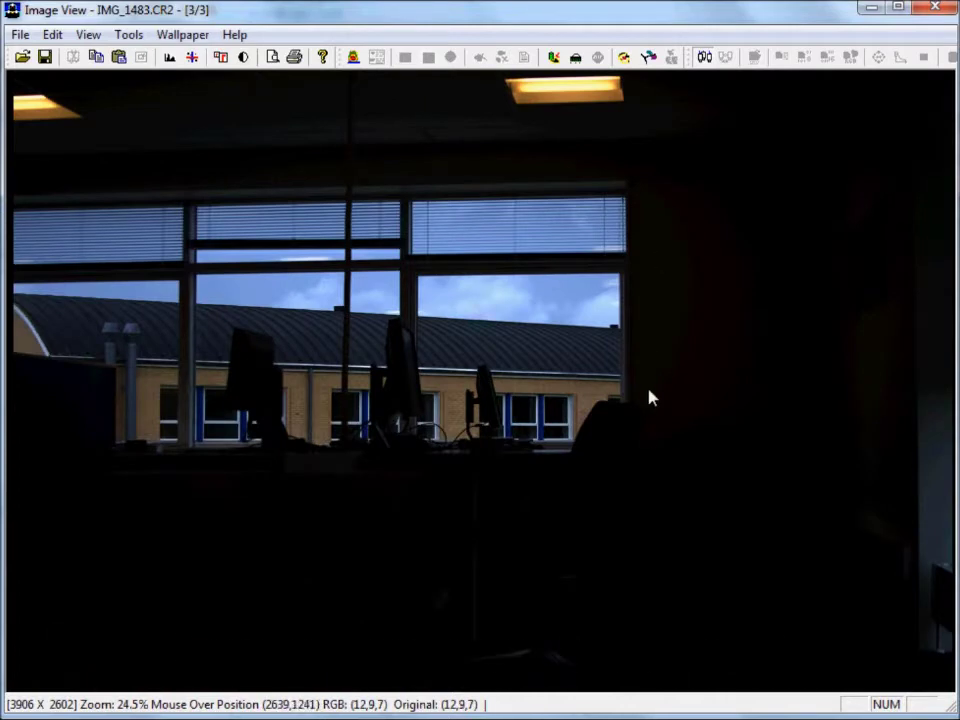
pyautogui.press('p')
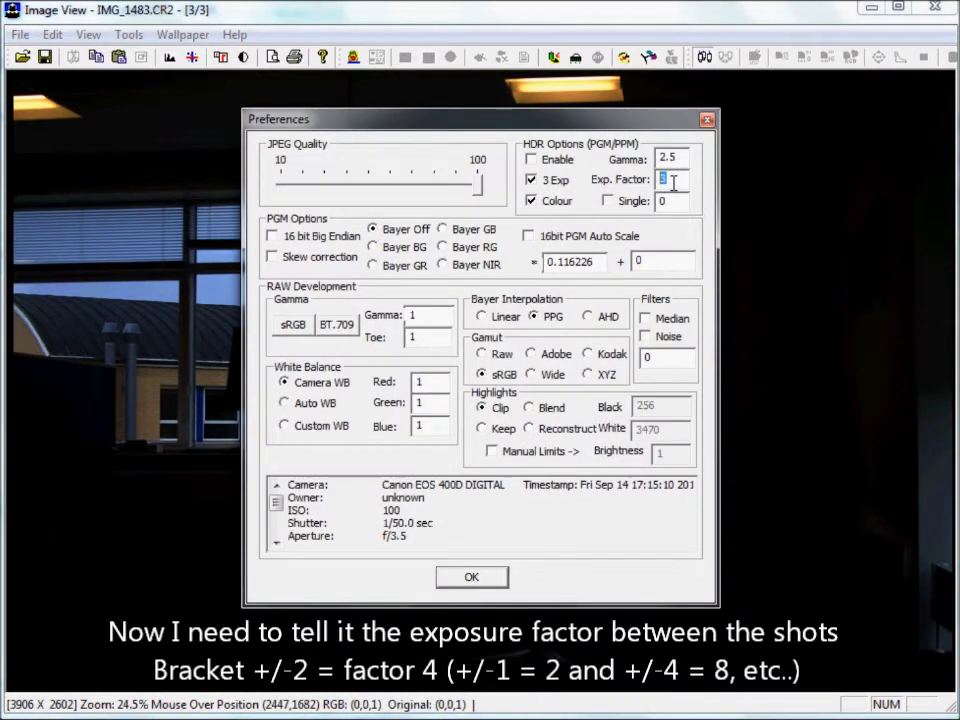
# - Set the HDR exposure factor to 4 and tonemapping gamma to 2.2, then apply
pyautogui.write('4')
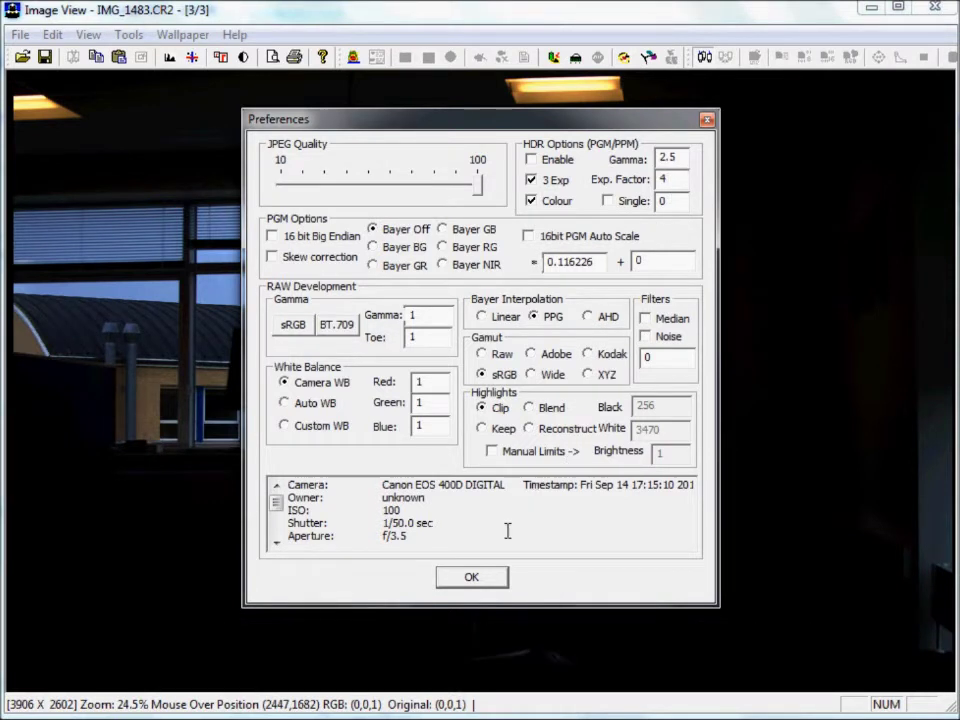
pyautogui.moveTo(678, 160); pyautogui.dragTo(638, 160)
pyautogui.write('2.2')
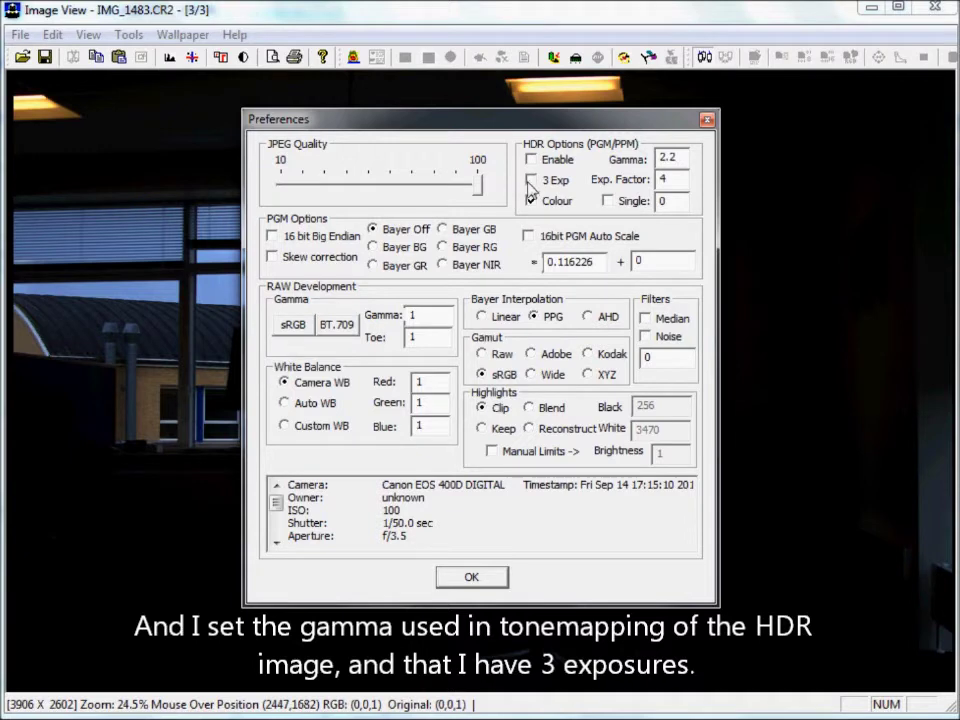
pyautogui.click(467, 578)
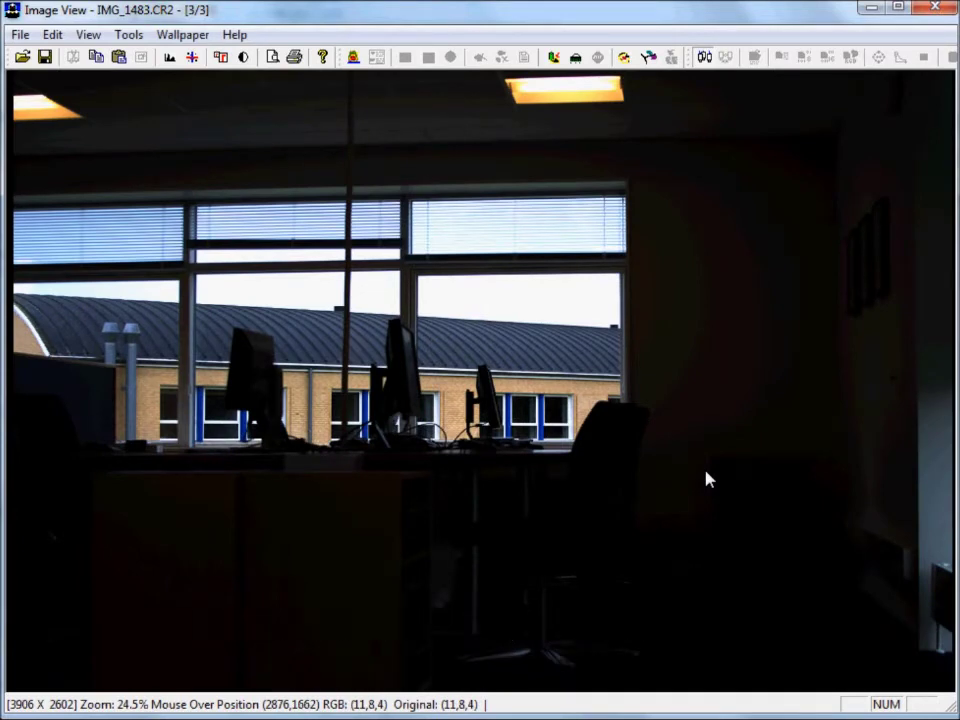
# - Merge the three exposures into an HDR image, then test adjustment gamma up to 2.88 and back to 0.99
pyautogui.hotkey('shift', 'h')
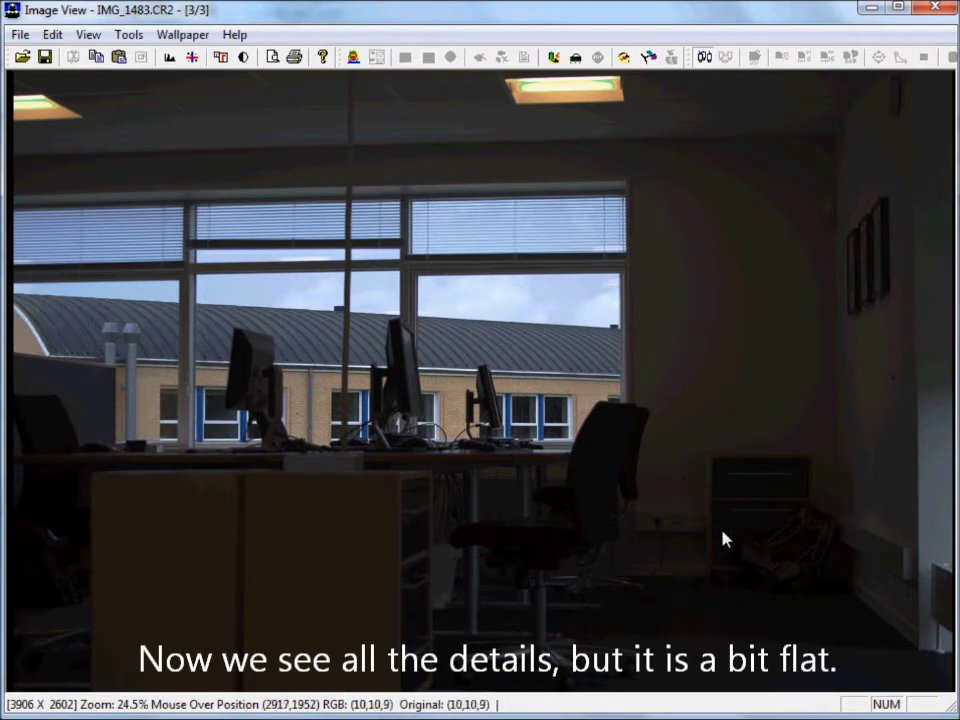
pyautogui.hotkey('ctrl', 'i')
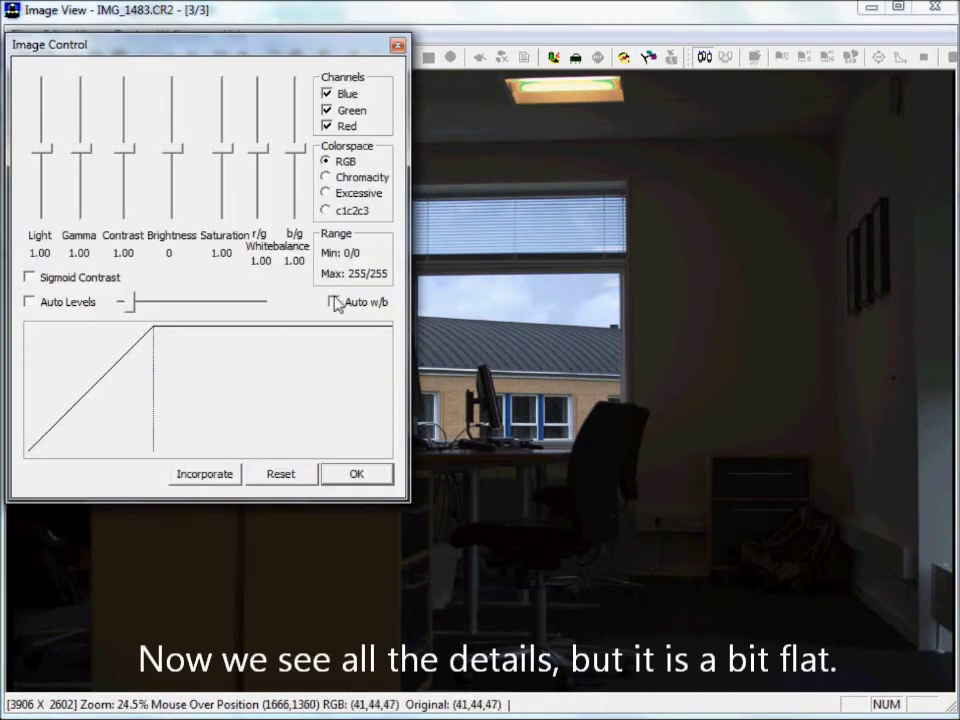
pyautogui.moveTo(81, 150); pyautogui.dragTo(82, 97)
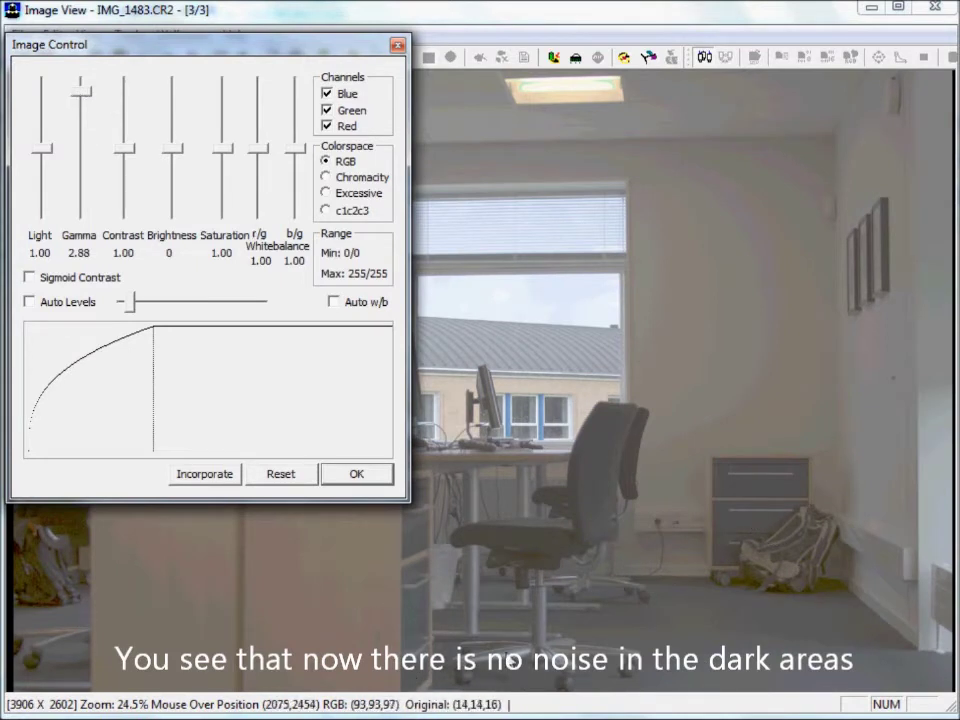
pyautogui.moveTo(81, 92)
pyautogui.mouseDown()
pyautogui.moveTo(85, 188)
pyautogui.moveTo(86, 158)
pyautogui.mouseUp()
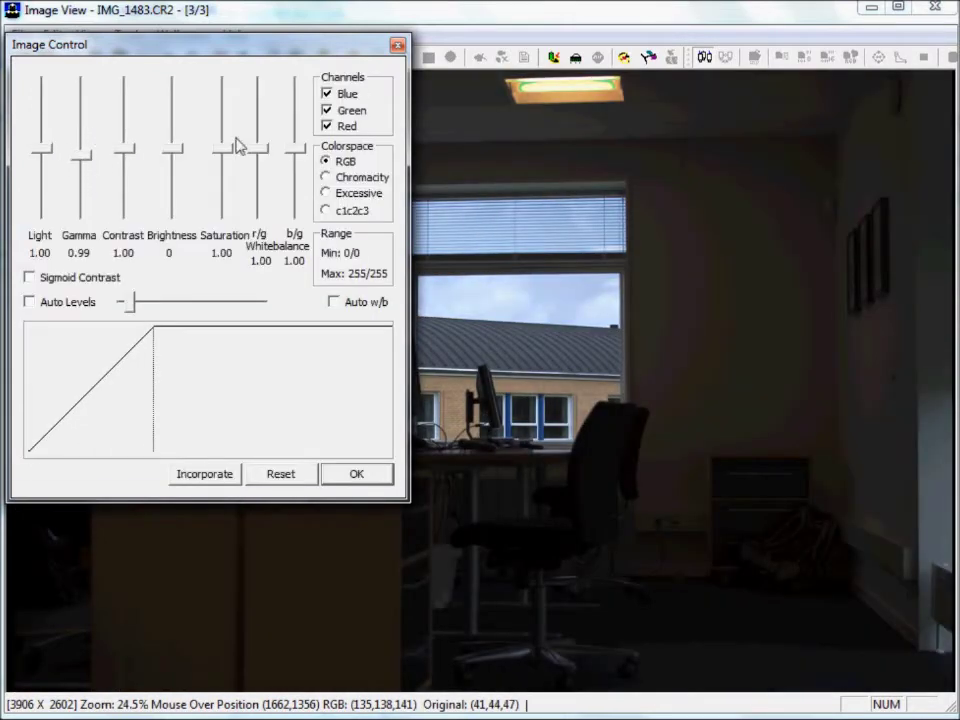
# - Set saturation to 1.68, contrast to 1.00 and brightness to 12 in Image Control
pyautogui.moveTo(220, 150); pyautogui.dragTo(166, 58)
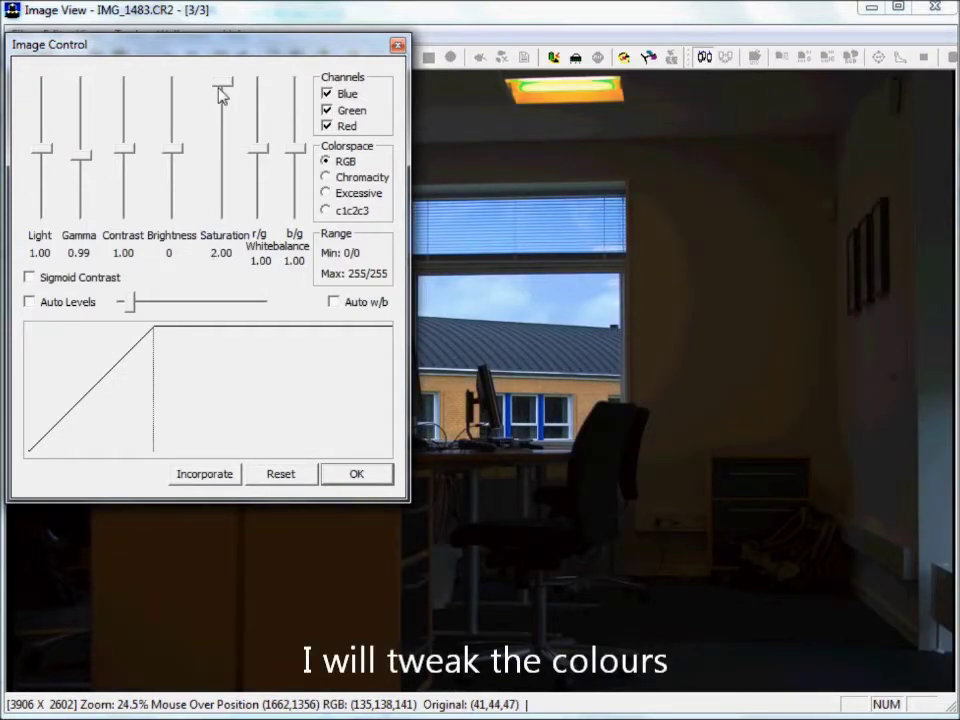
pyautogui.moveTo(219, 88); pyautogui.dragTo(220, 104)
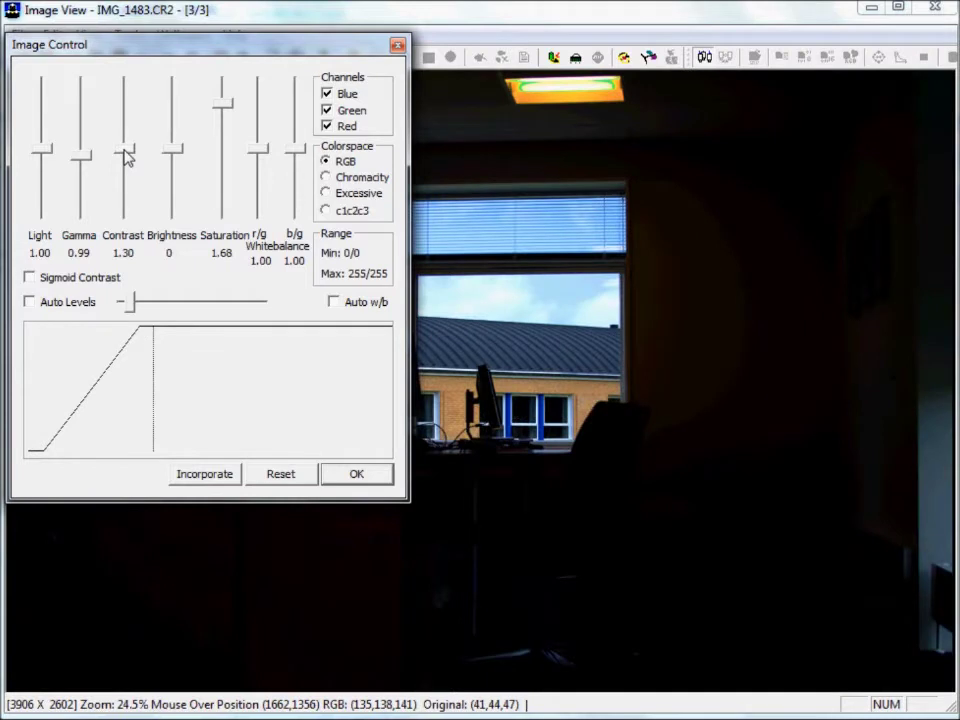
pyautogui.moveTo(126, 155)
pyautogui.mouseDown()
pyautogui.moveTo(160, 215)
pyautogui.moveTo(190, 218)
pyautogui.mouseUp()
pyautogui.moveTo(176, 156); pyautogui.dragTo(175, 160)
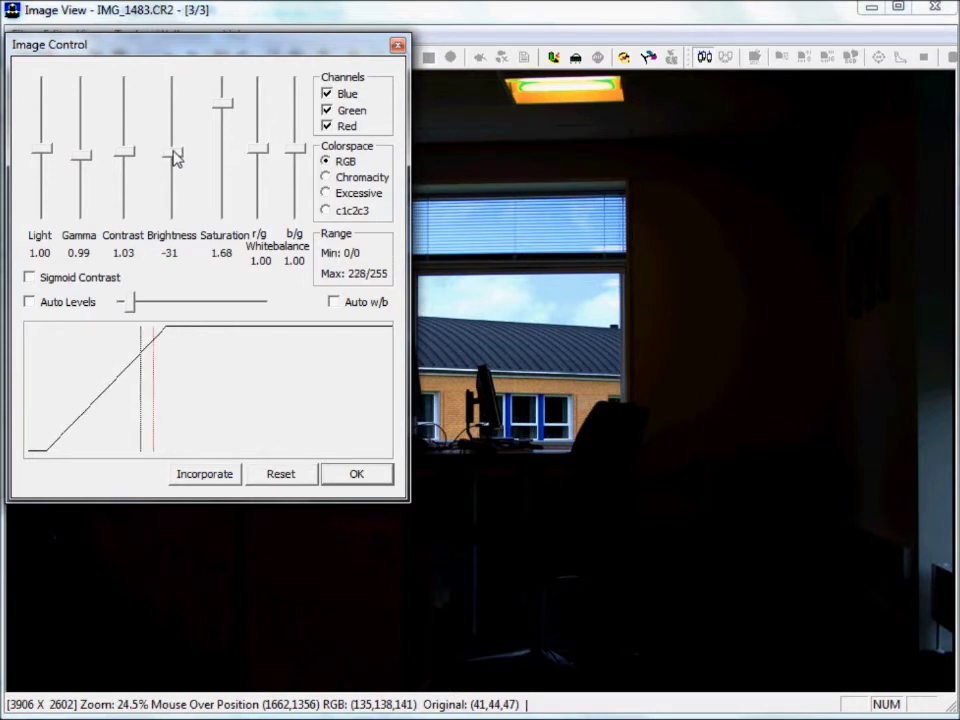
pyautogui.moveTo(176, 158); pyautogui.dragTo(175, 153)
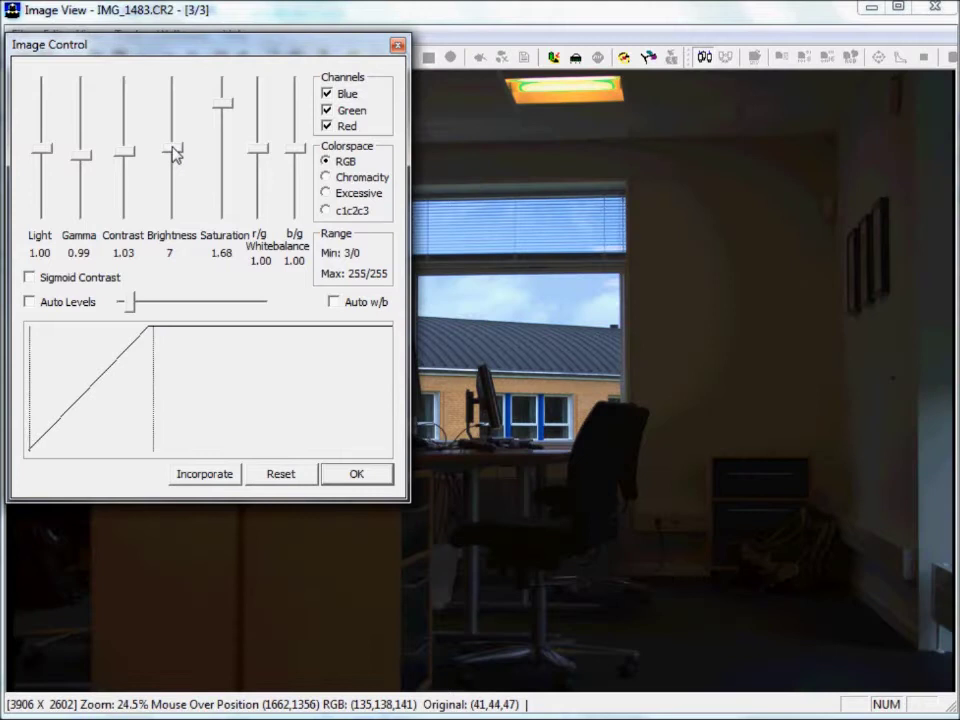
pyautogui.moveTo(173, 148); pyautogui.dragTo(178, 150)
pyautogui.moveTo(178, 155); pyautogui.dragTo(178, 152)
pyautogui.press('Up')
pyautogui.press('Up')
pyautogui.press('Up')
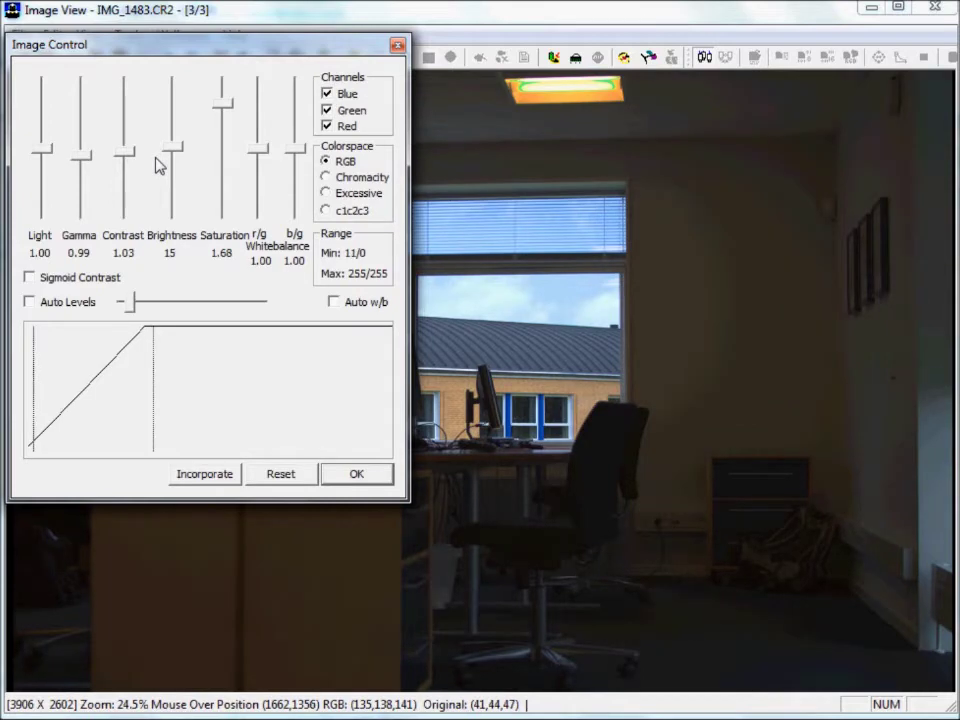
# - Incorporate the colour adjustments into the image, reset the sliders and close Image Control
pyautogui.click(355, 475)
pyautogui.click(254, 481)
pyautogui.click(205, 483)
pyautogui.click(365, 480)
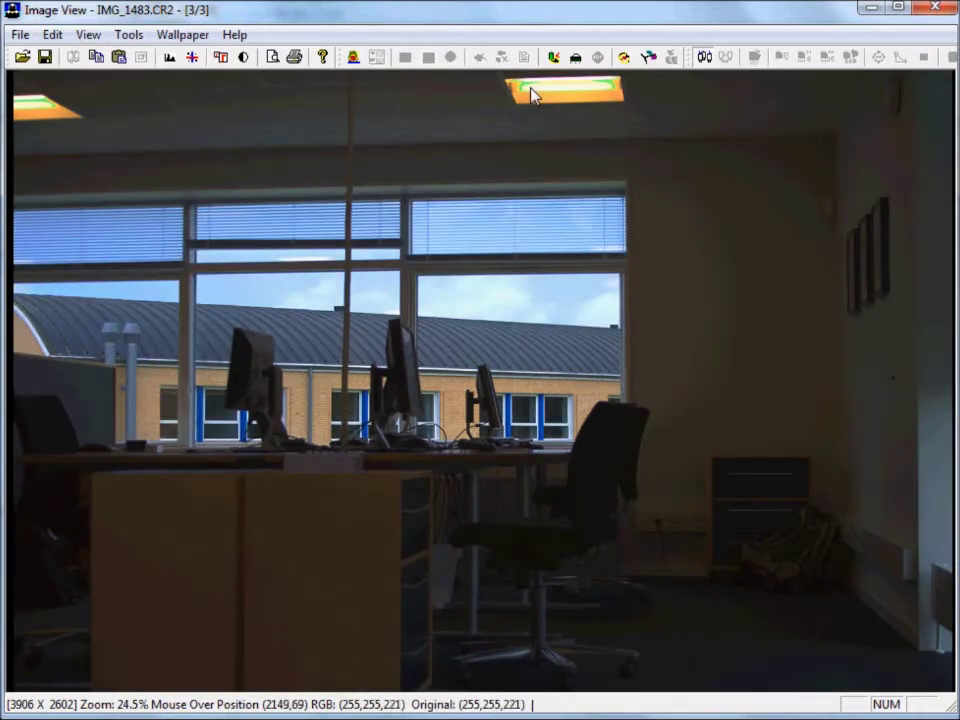
# - Blend the ceiling lights back from the buffer using brush sizes 79 then 137
pyautogui.click(648, 58)
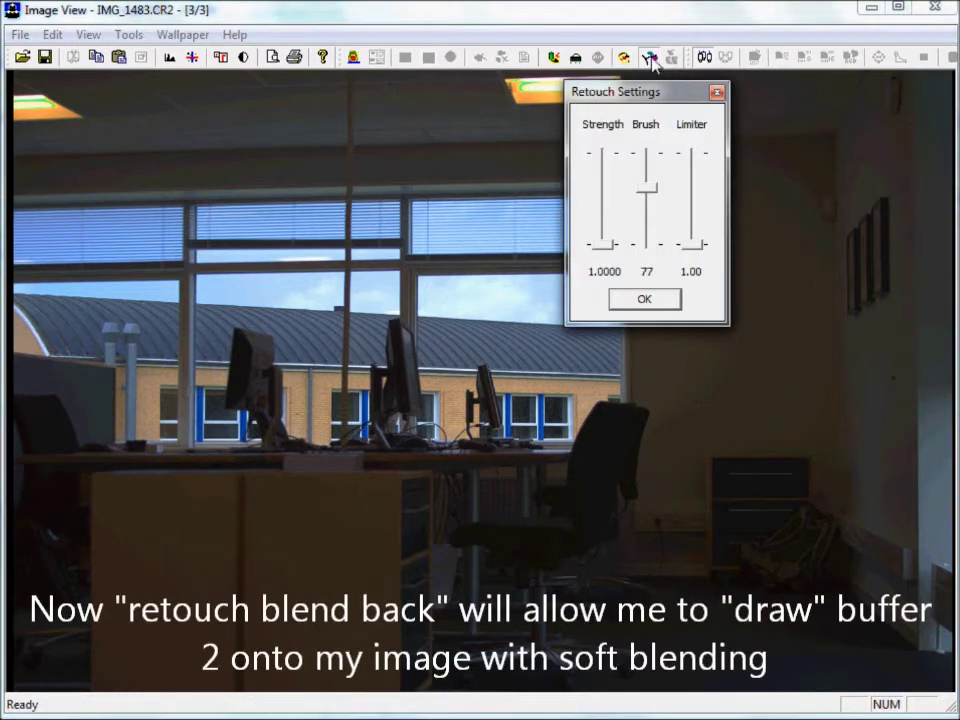
pyautogui.moveTo(660, 94); pyautogui.dragTo(812, 135)
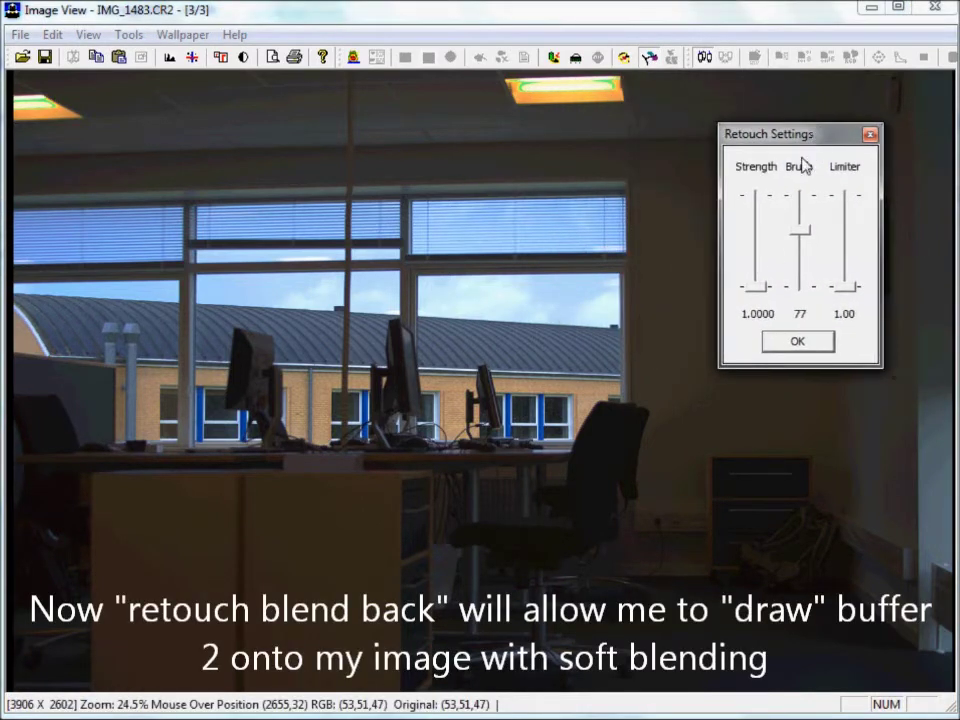
pyautogui.moveTo(800, 232); pyautogui.dragTo(803, 242)
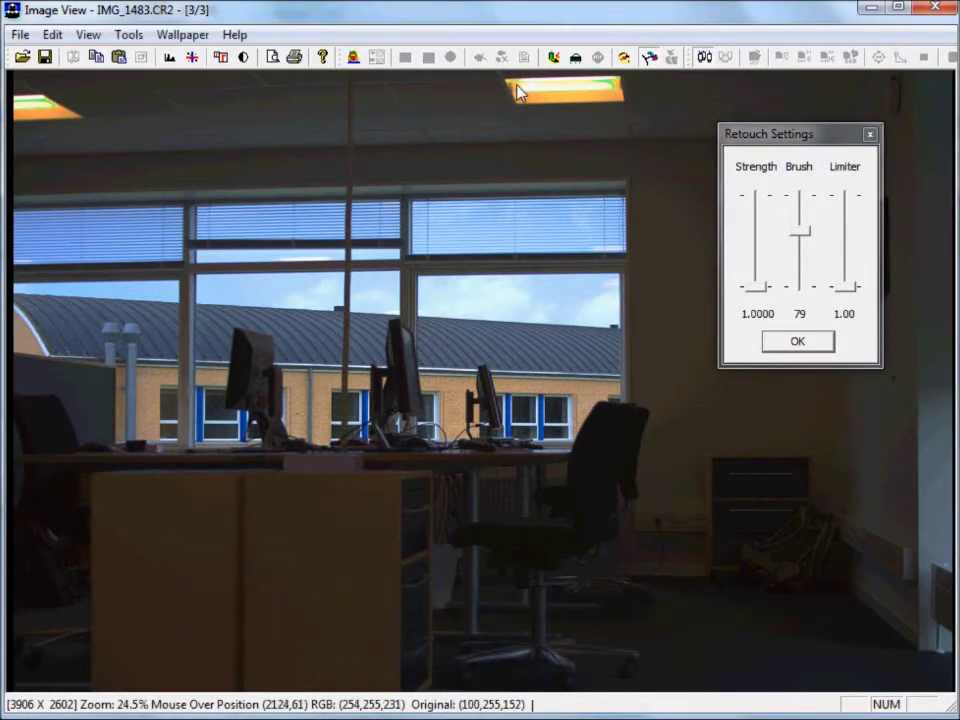
pyautogui.moveTo(519, 93)
pyautogui.mouseDown()
pyautogui.moveTo(615, 90)
pyautogui.moveTo(555, 96)
pyautogui.mouseUp()
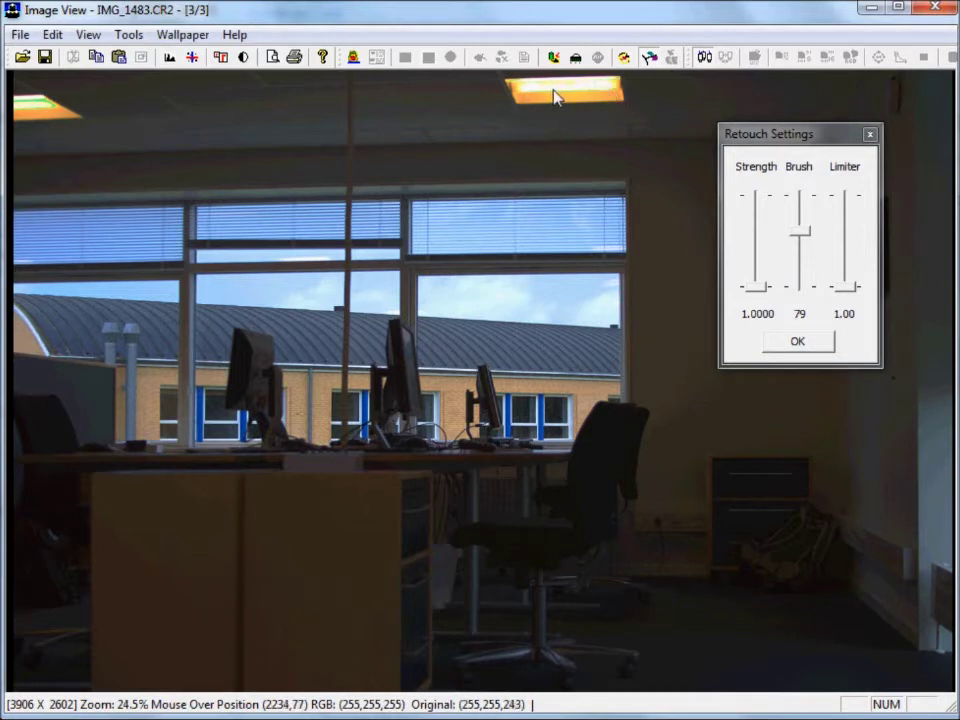
pyautogui.moveTo(799, 231); pyautogui.dragTo(801, 259)
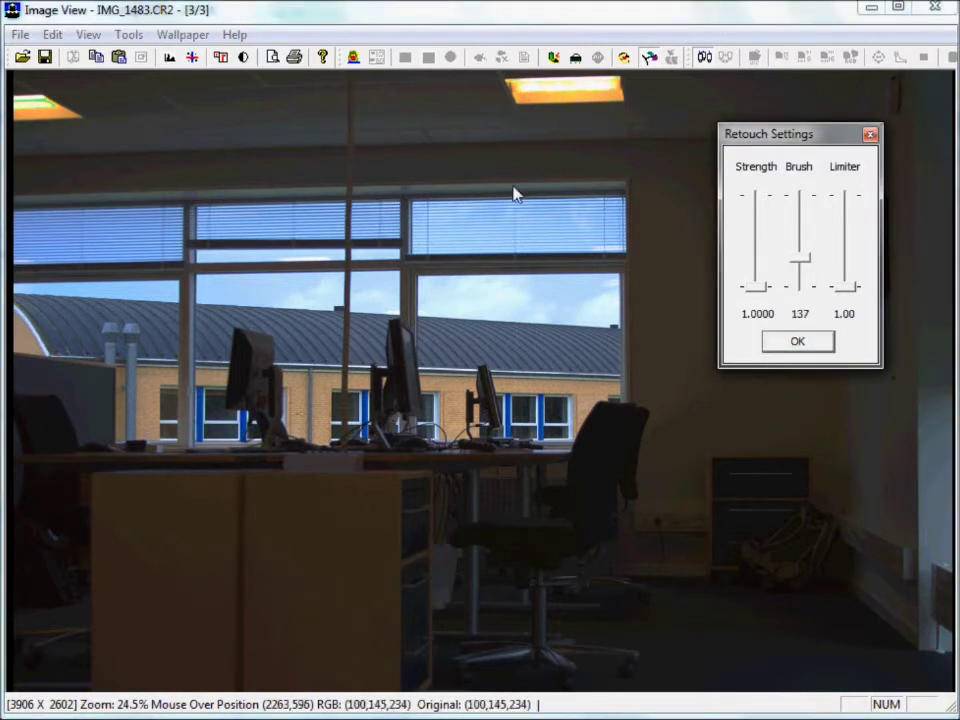
pyautogui.moveTo(525, 92)
pyautogui.mouseDown()
pyautogui.moveTo(608, 91)
pyautogui.moveTo(531, 96)
pyautogui.mouseUp()
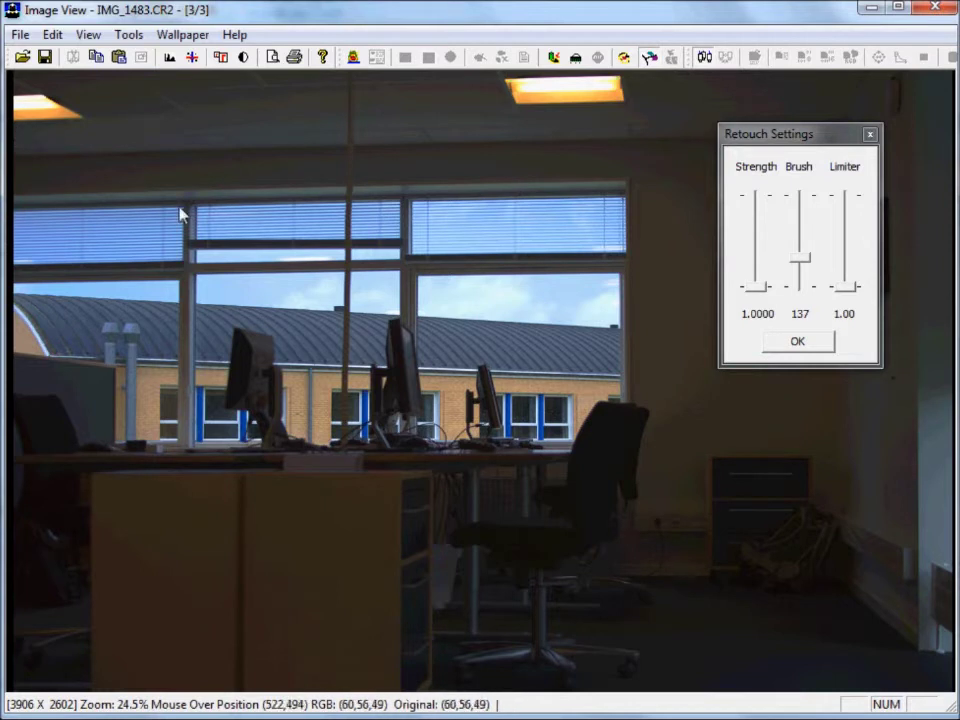
pyautogui.click(804, 343)
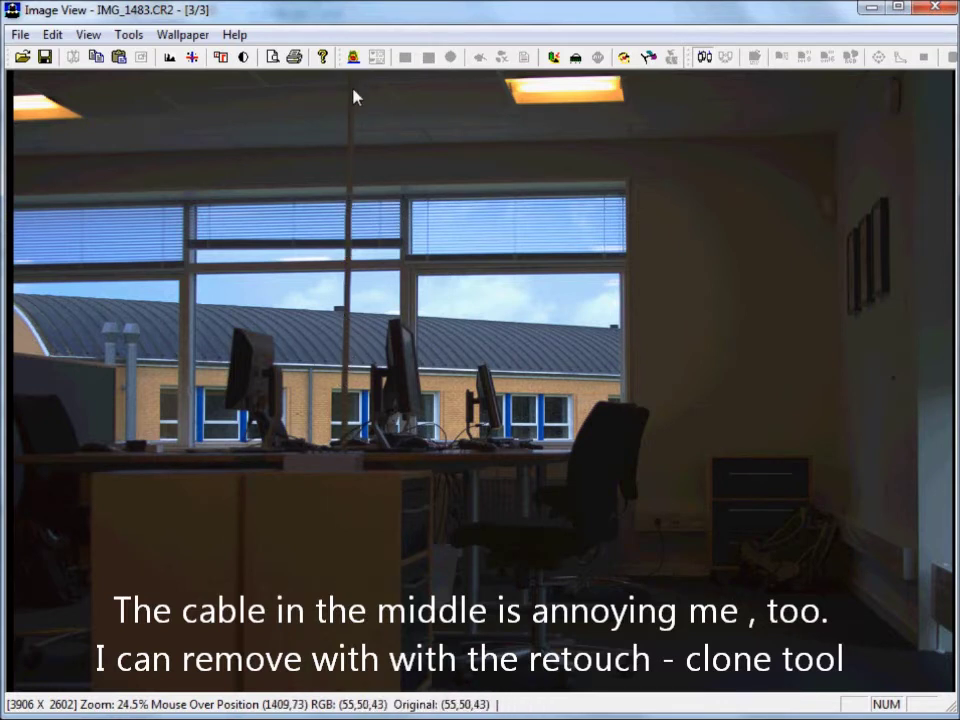
# - Set a clone offset beside the hanging cable and clone it out against the sky
pyautogui.moveTo(326, 121); pyautogui.dragTo(341, 122)
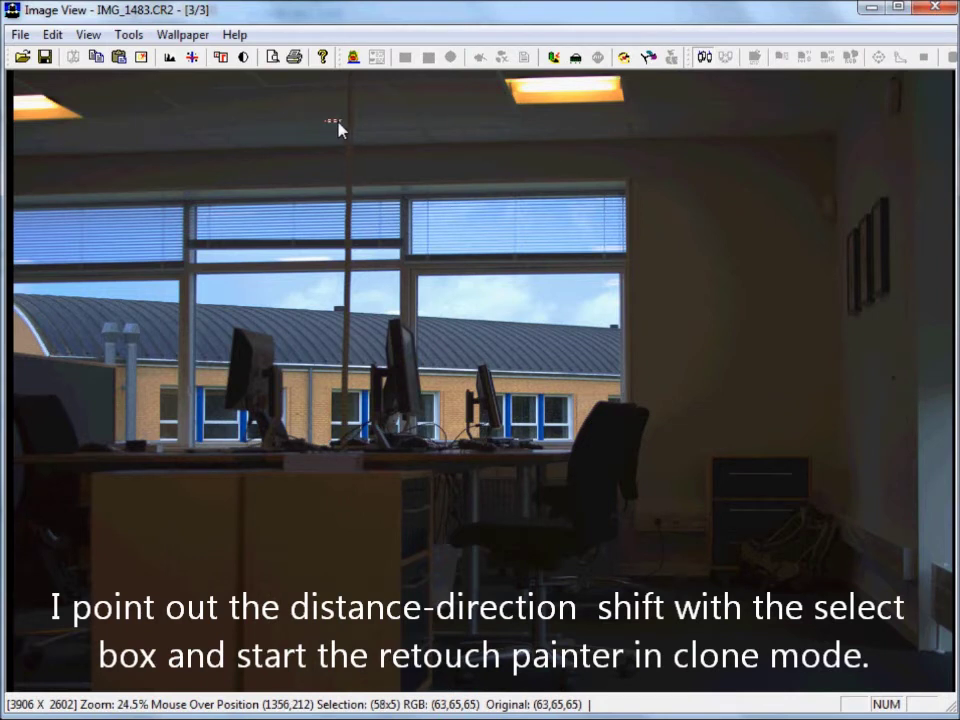
pyautogui.moveTo(335, 121); pyautogui.dragTo(334, 122)
pyautogui.click(672, 58)
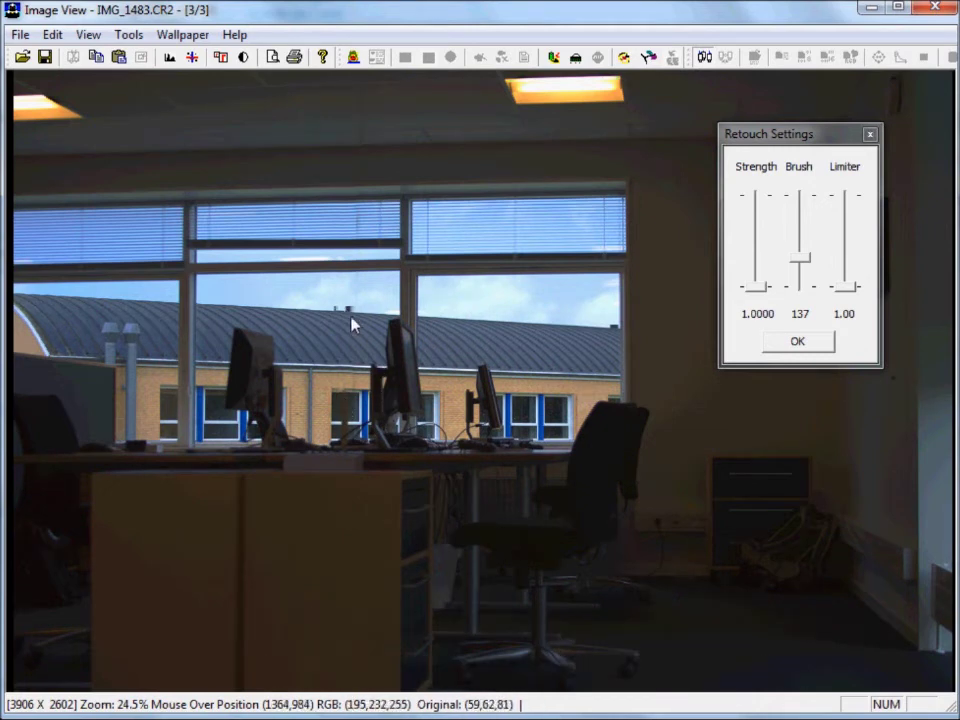
pyautogui.moveTo(799, 260)
pyautogui.mouseDown()
pyautogui.moveTo(803, 281)
pyautogui.moveTo(799, 222)
pyautogui.mouseUp()
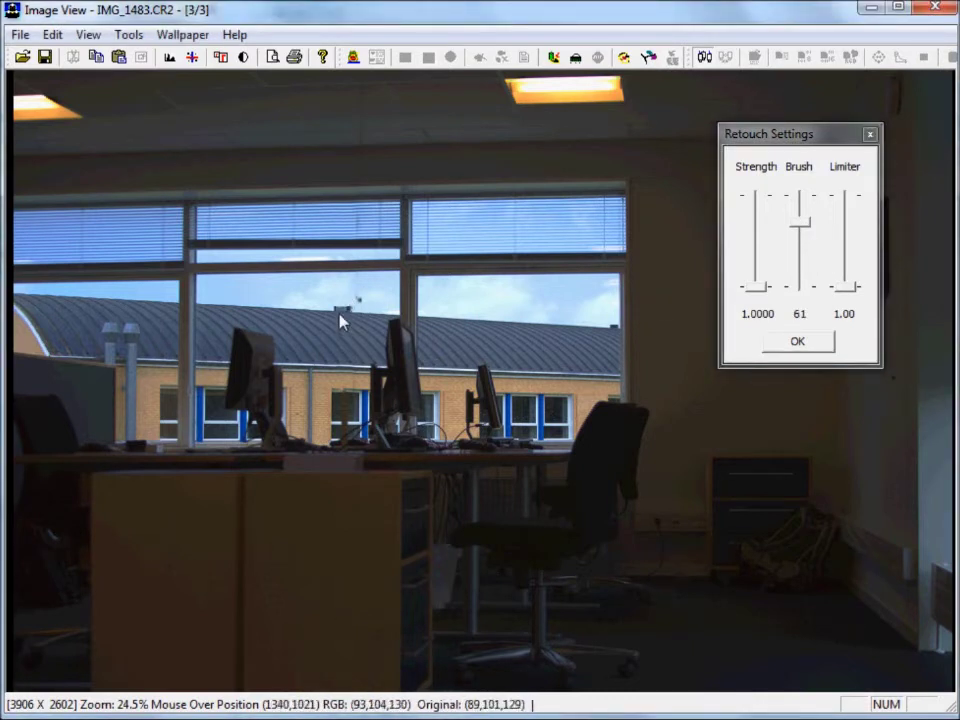
pyautogui.click(357, 300)
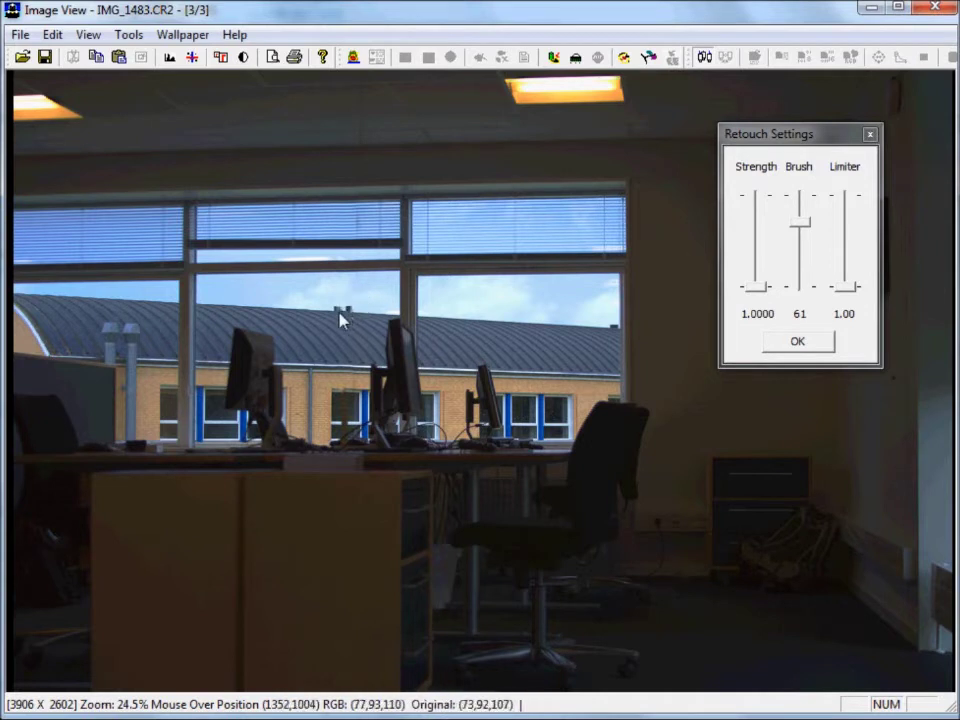
pyautogui.moveTo(339, 316); pyautogui.dragTo(347, 316)
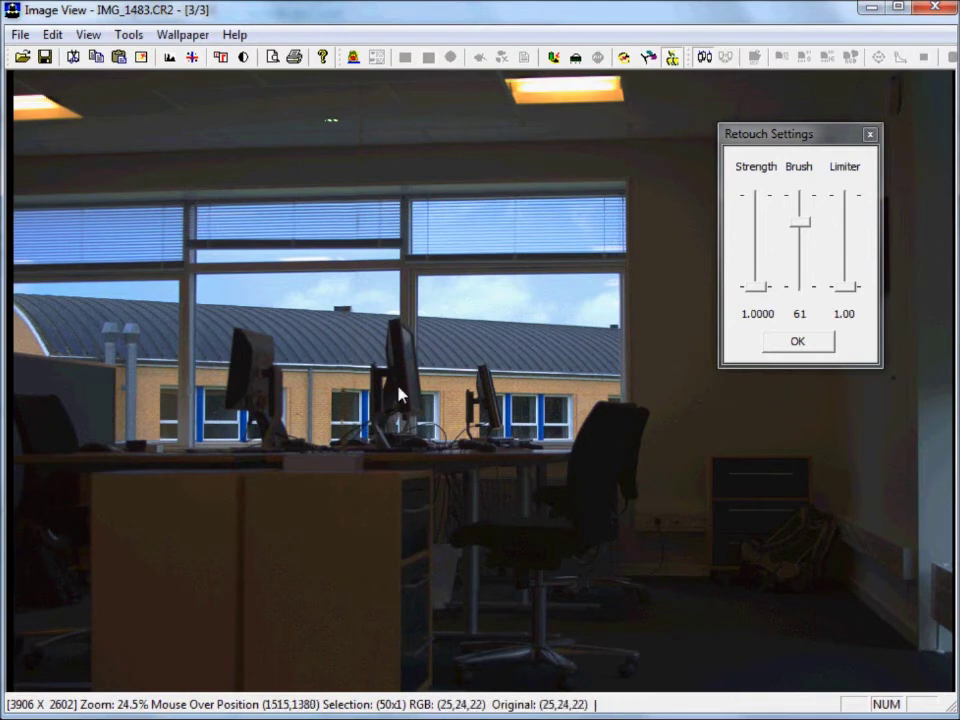
# - Set a new clone offset near the monitors and clone away the remaining cable
pyautogui.click(797, 341)
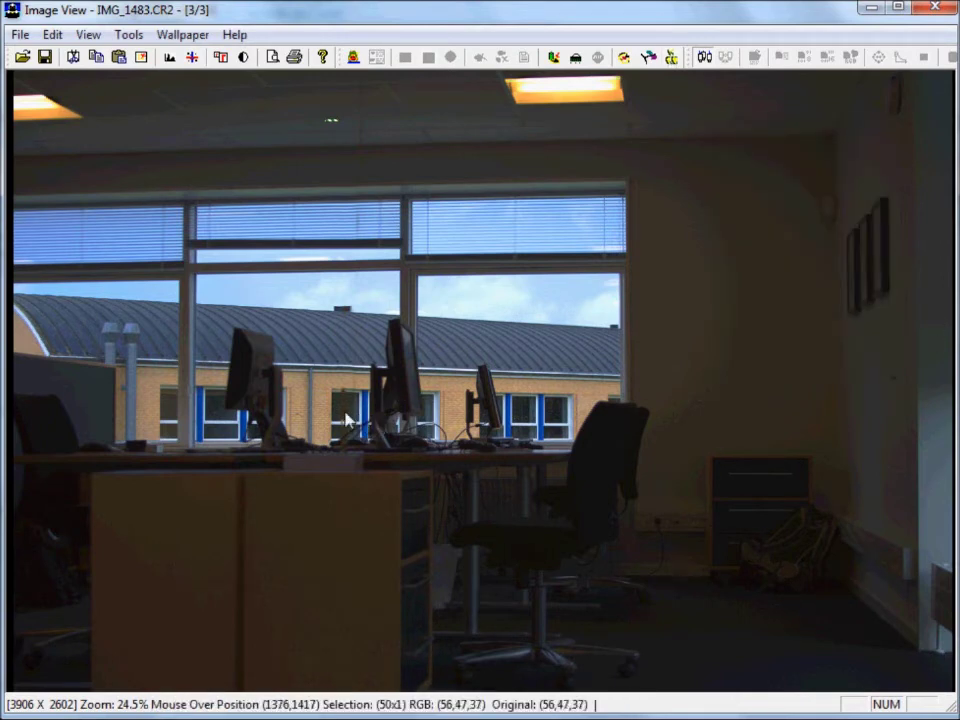
pyautogui.click(366, 343)
pyautogui.moveTo(366, 399); pyautogui.dragTo(353, 400)
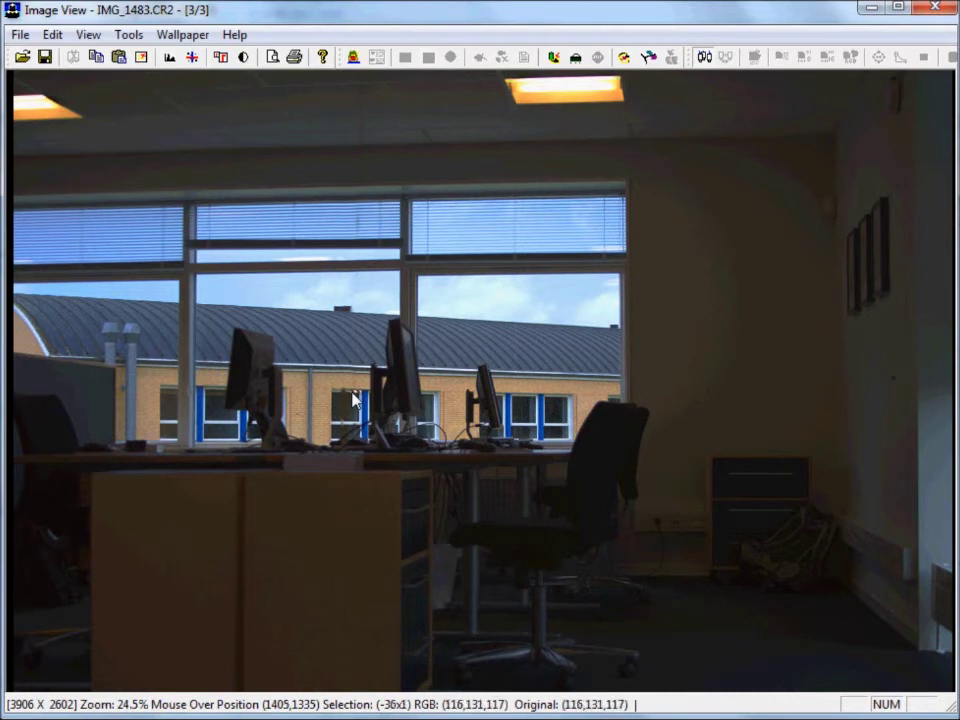
pyautogui.click(671, 58)
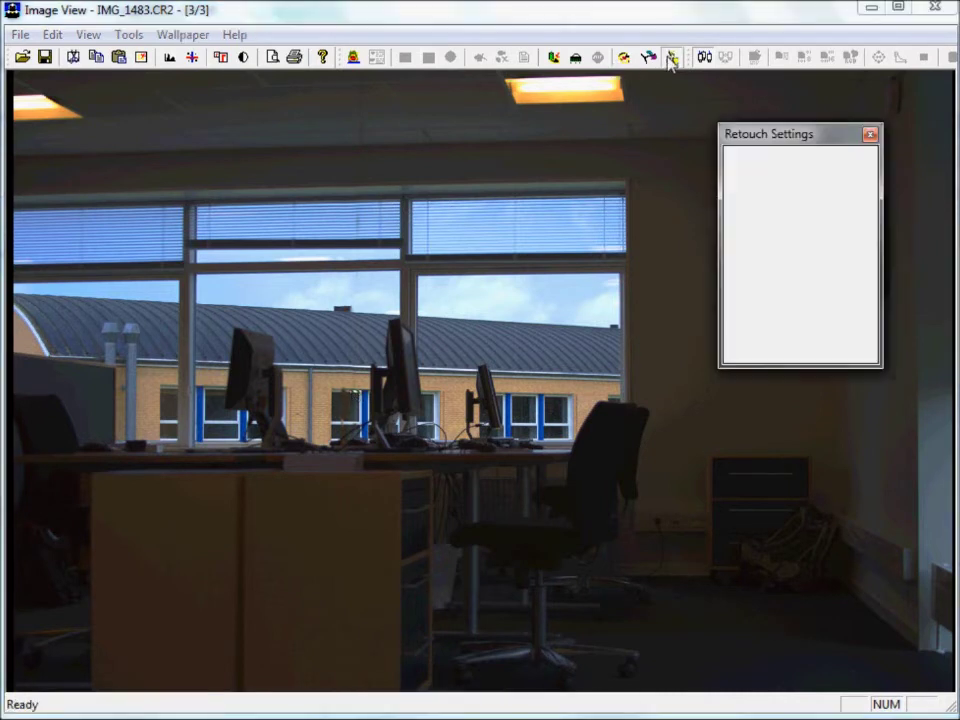
pyautogui.click(345, 396)
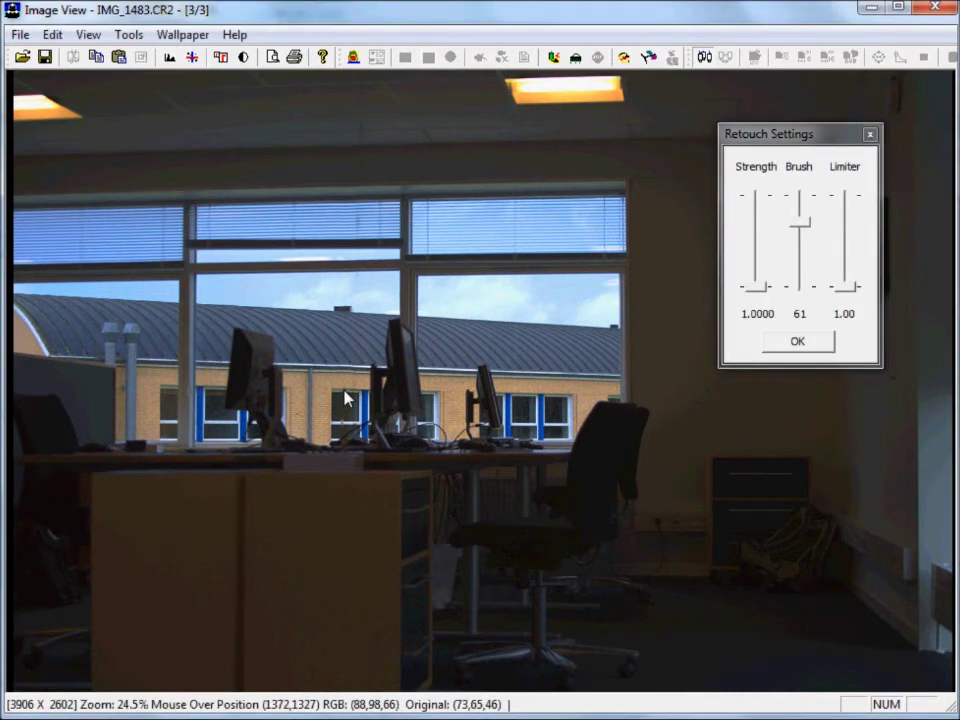
pyautogui.click(348, 450)
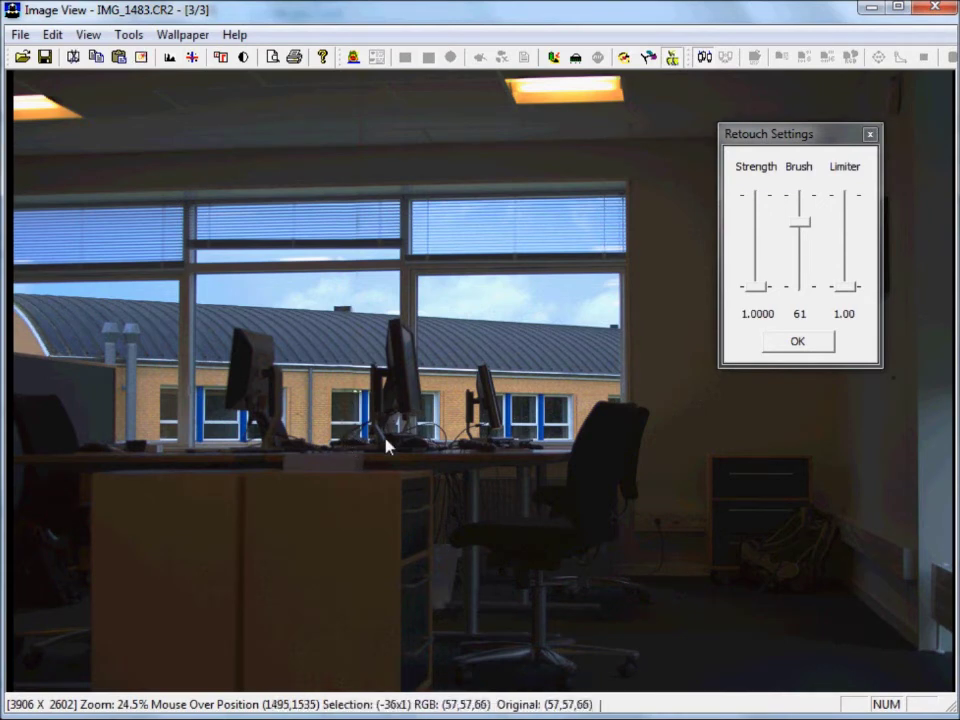
pyautogui.click(797, 341)
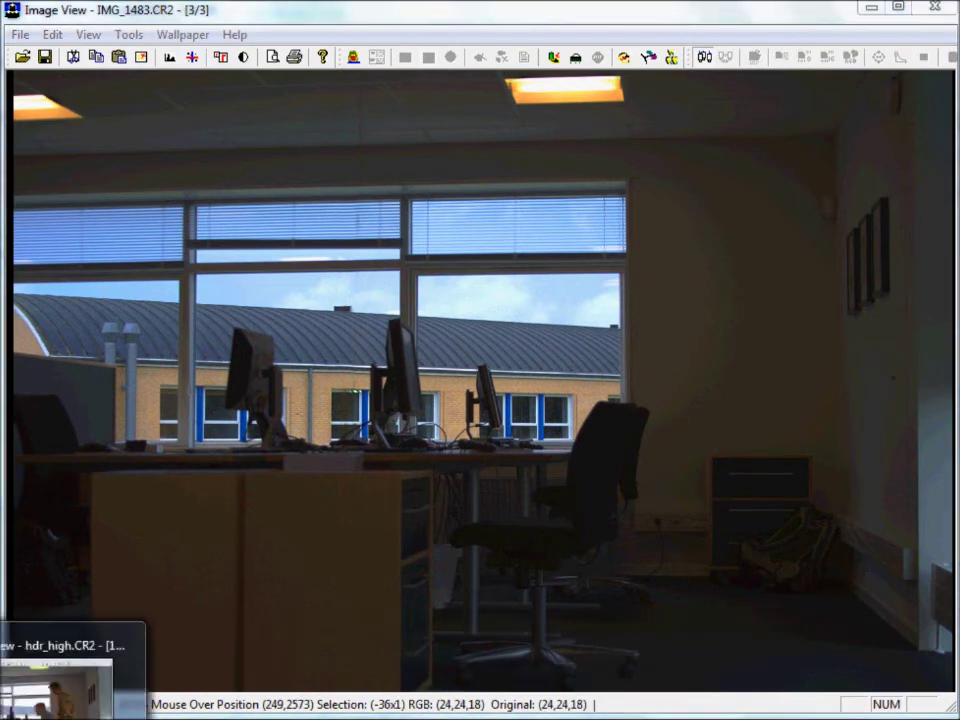
# - In hdr_high.CR2, blend the seated man's face back from a single exposure at brush size 143
pyautogui.click(70, 685)
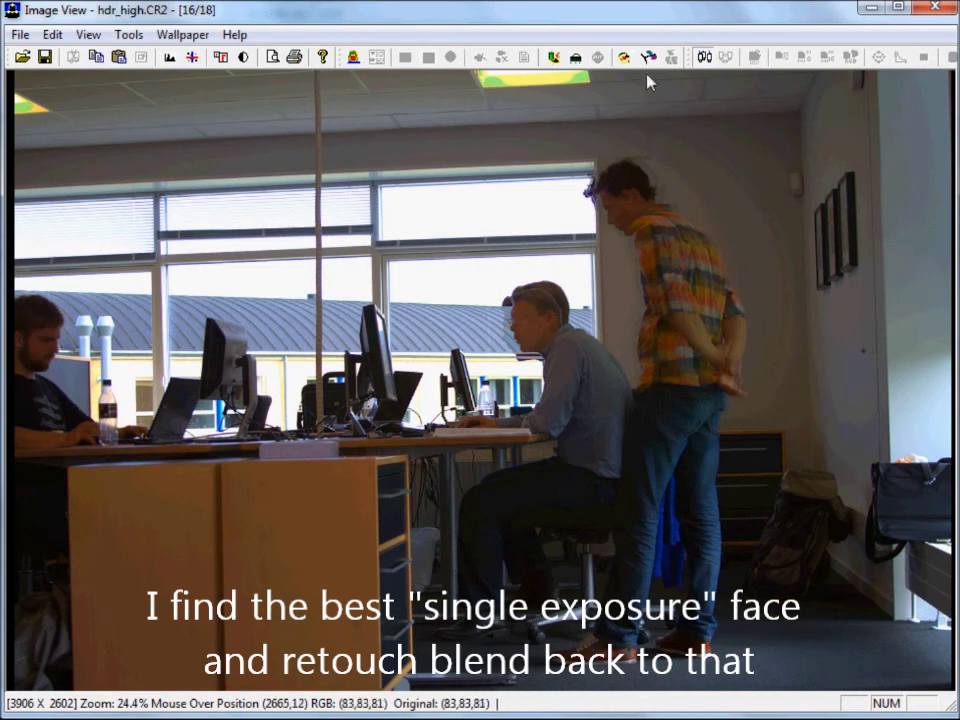
pyautogui.click(645, 58)
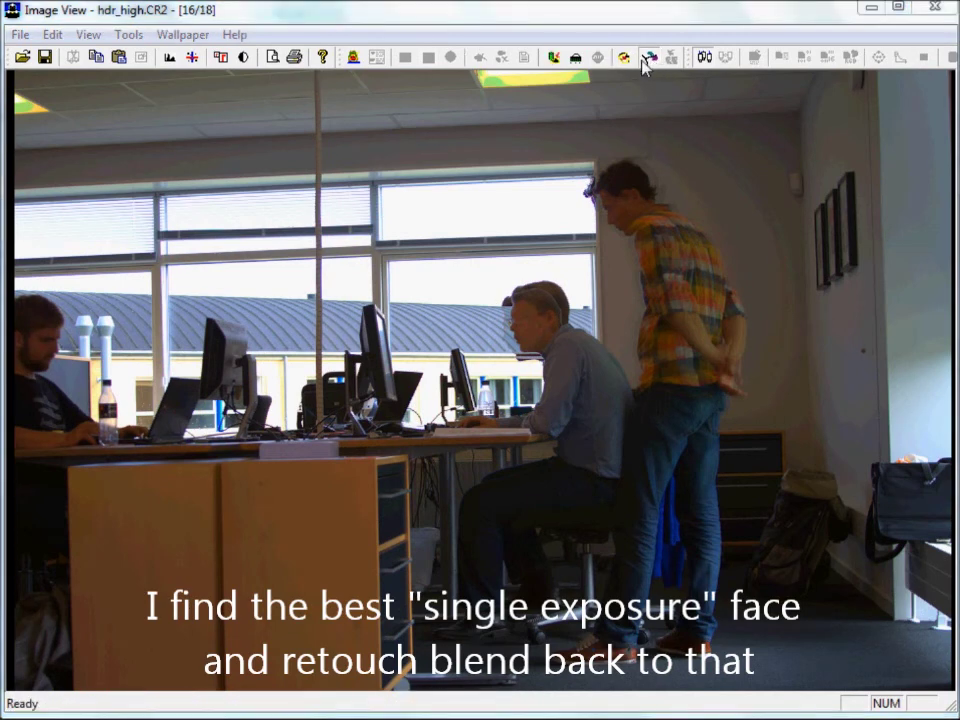
pyautogui.moveTo(128, 186); pyautogui.dragTo(118, 253)
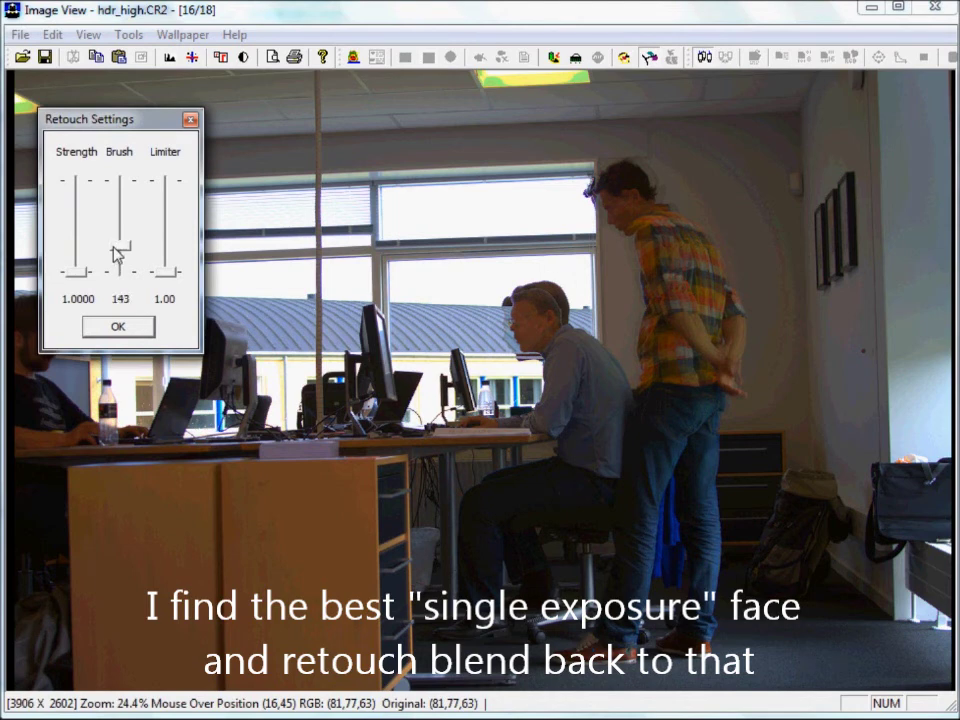
pyautogui.click(545, 343)
pyautogui.moveTo(550, 306); pyautogui.dragTo(548, 330)
pyautogui.moveTo(504, 358); pyautogui.dragTo(502, 316)
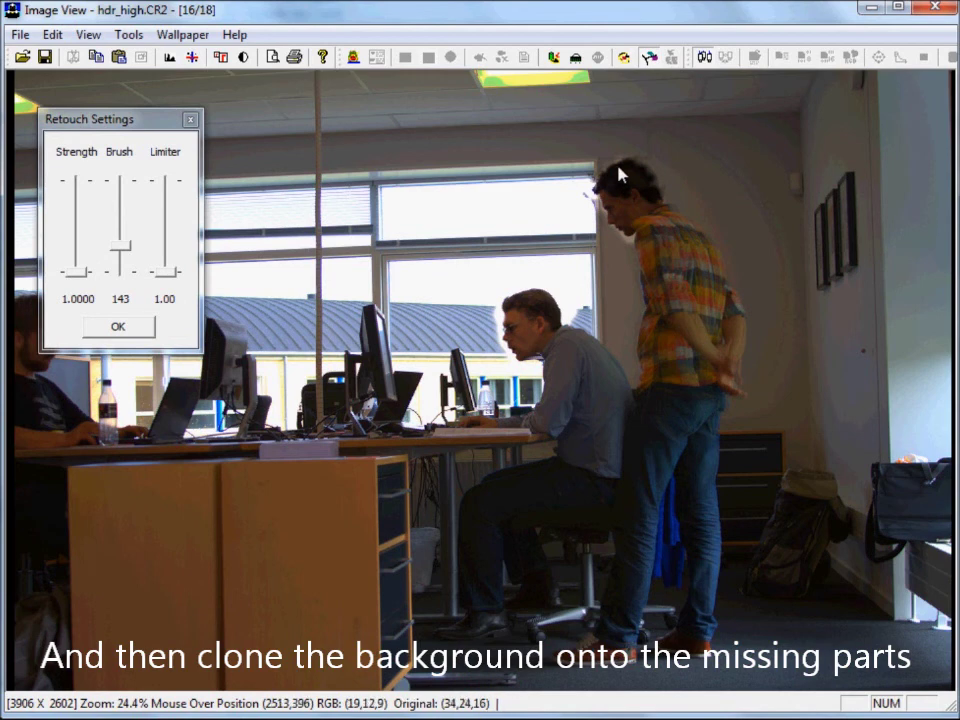
# - Mark a background clone offset beside the heads and start the Retouch painter in clone mode
pyautogui.click(118, 327)
pyautogui.moveTo(489, 337); pyautogui.dragTo(501, 336)
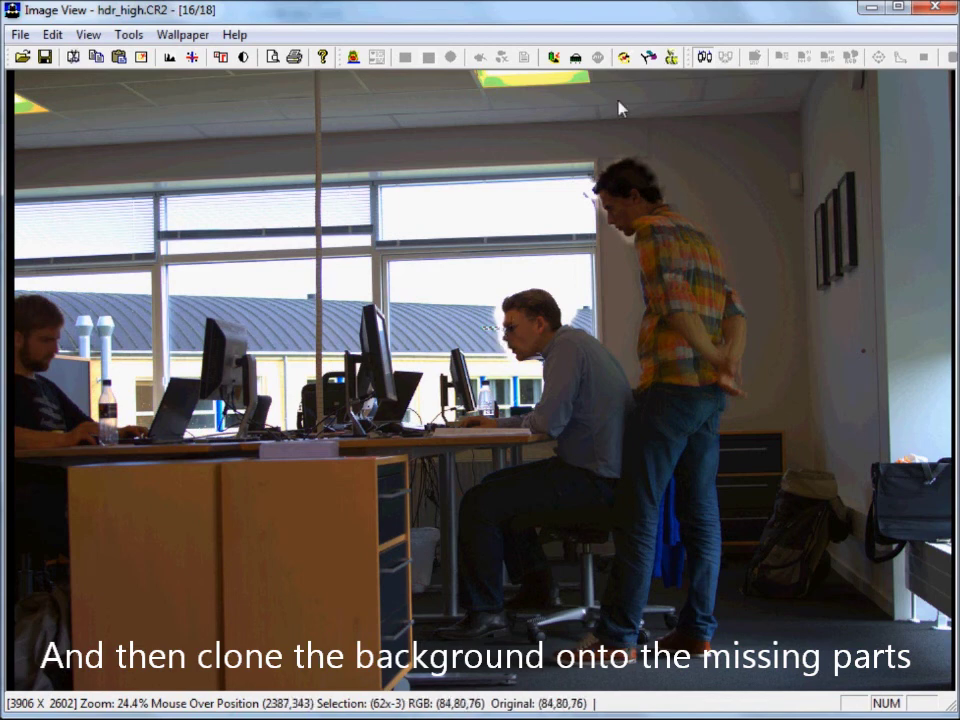
pyautogui.click(671, 59)
pyautogui.click(496, 345)
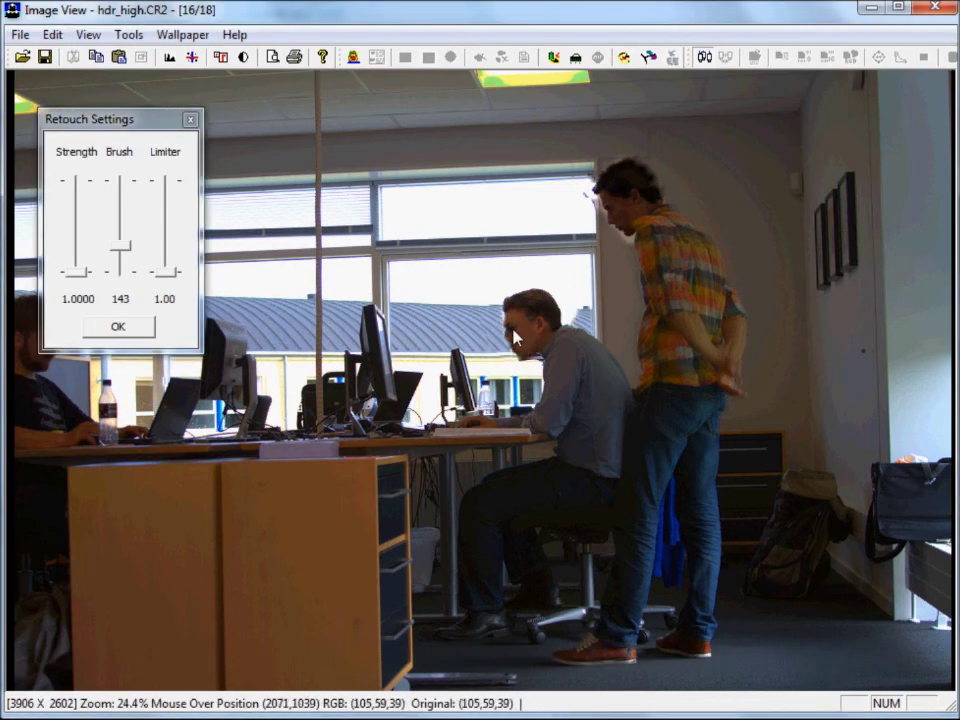
# - Clone background over the ghosted hair edges using brush sizes 41 and 65
pyautogui.moveTo(120, 245); pyautogui.dragTo(120, 198)
pyautogui.click(518, 362)
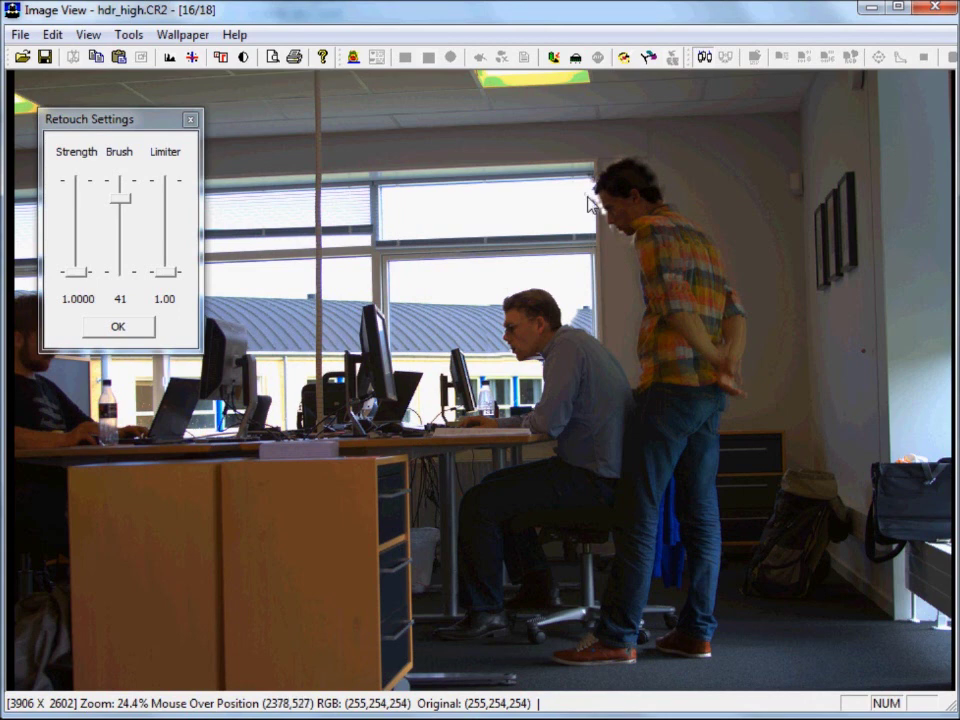
pyautogui.click(118, 327)
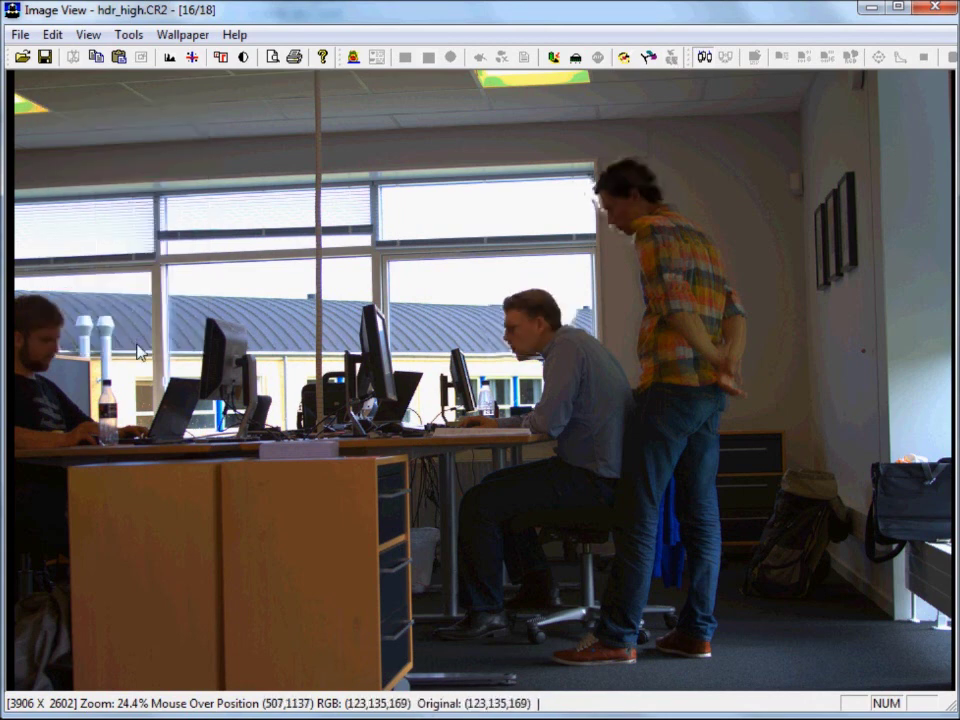
pyautogui.click(672, 60)
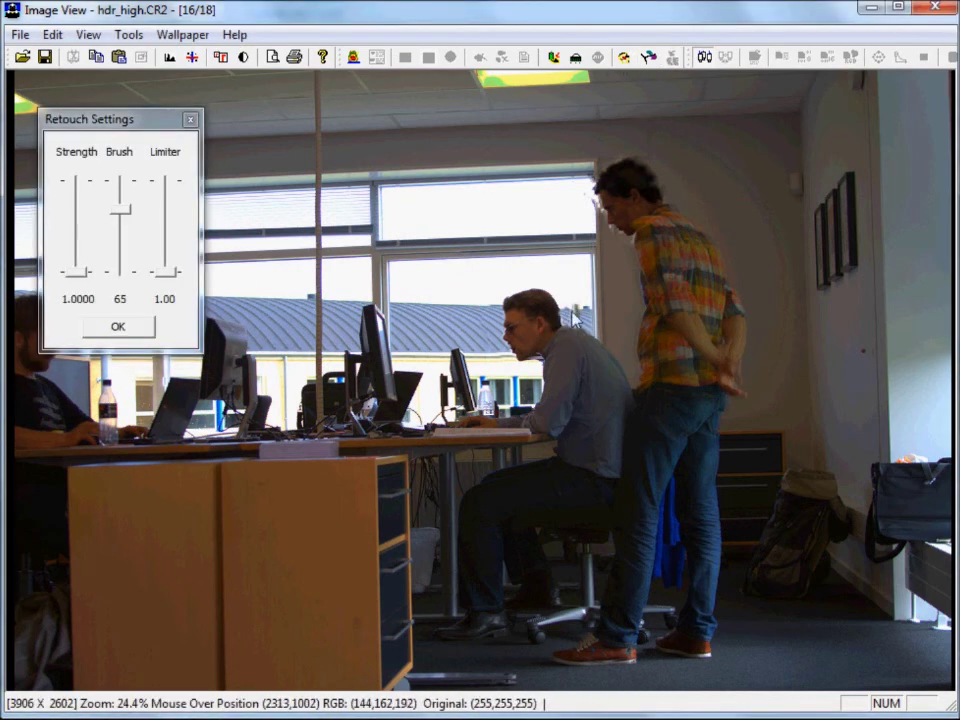
pyautogui.click(118, 326)
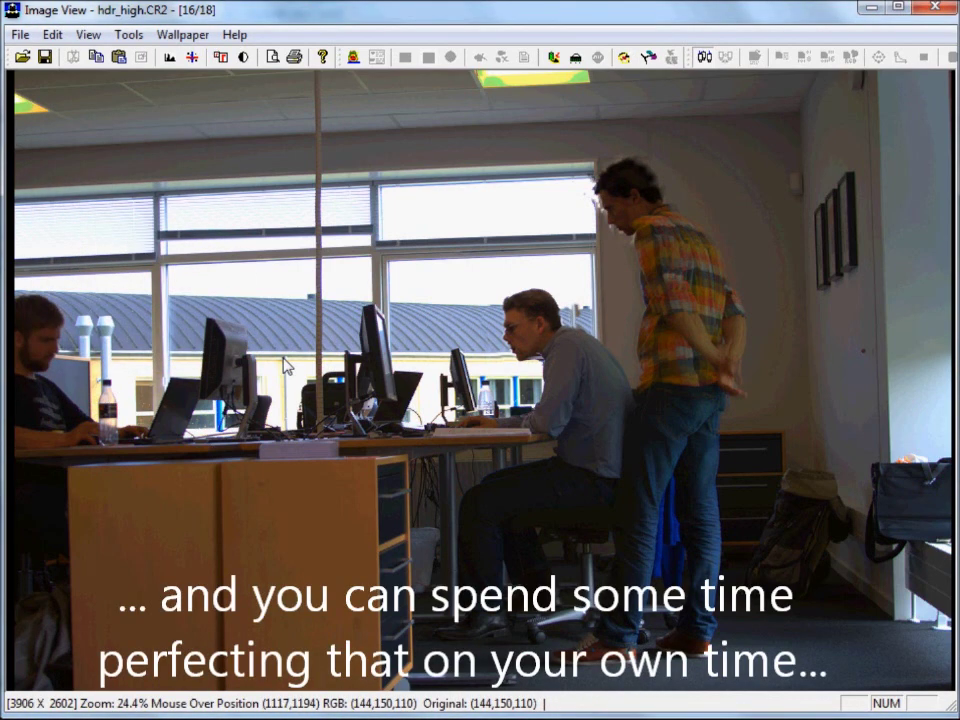